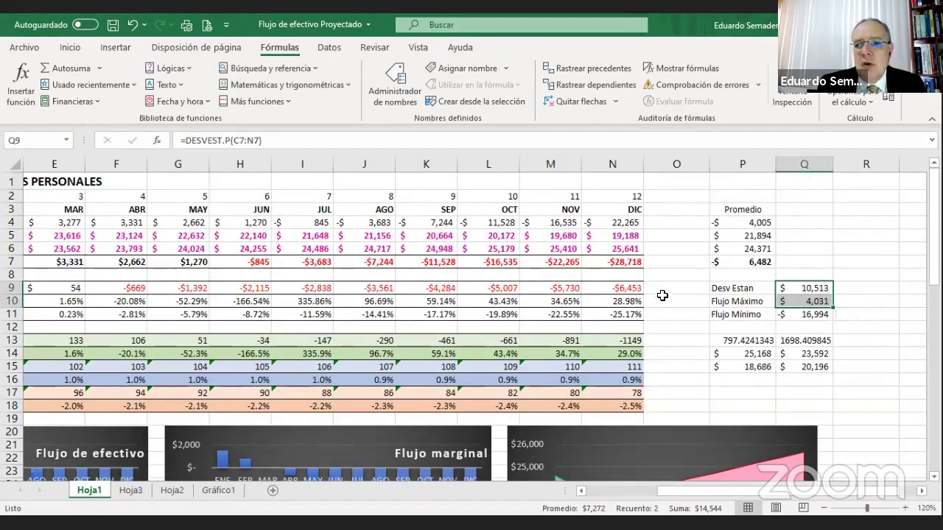
Set the monthly change rates for Depósitos and Retiros in A5 and A6 to 0%
{"action": "left_click", "coordinate": [731, 262]}
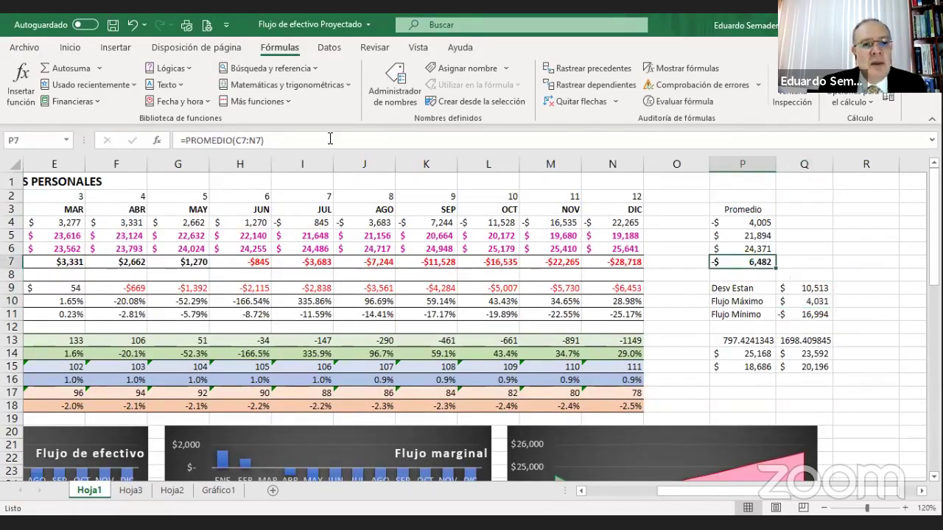
{"action": "double_click", "coordinate": [733, 262]}
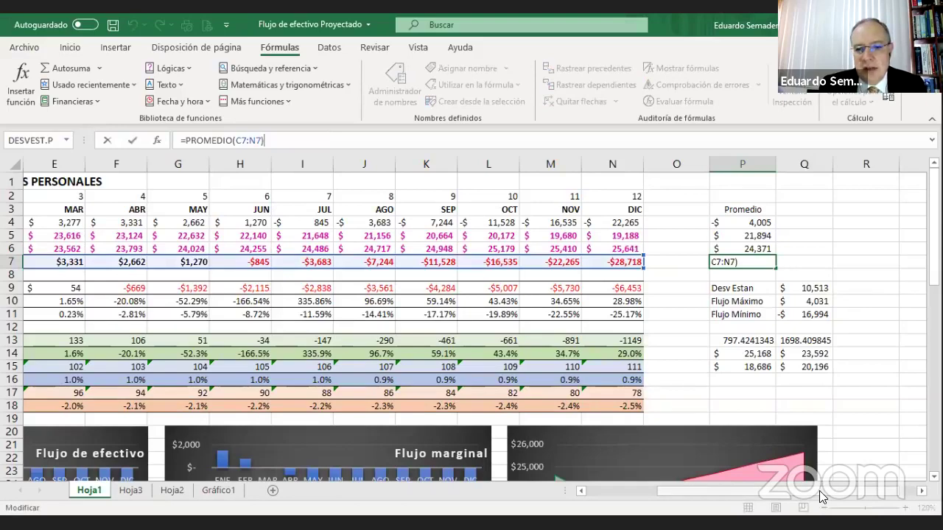
{"action": "scroll", "coordinate": [704, 491], "scroll_direction": "left", "scroll_amount": 3}
{"action": "left_click", "coordinate": [40, 235]}
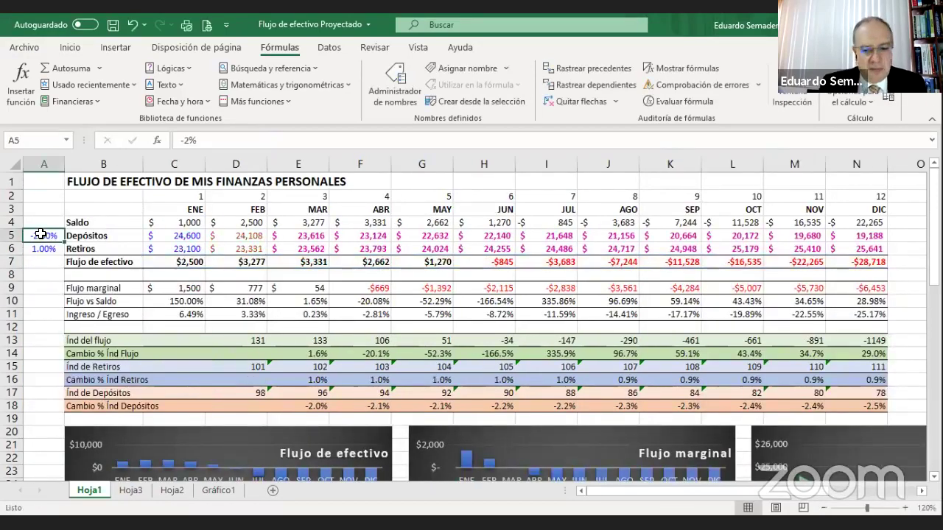
{"action": "type", "text": "0"}
{"action": "key", "text": "Return"}
{"action": "type", "text": "0"}
{"action": "key", "text": "ctrl+Return"}
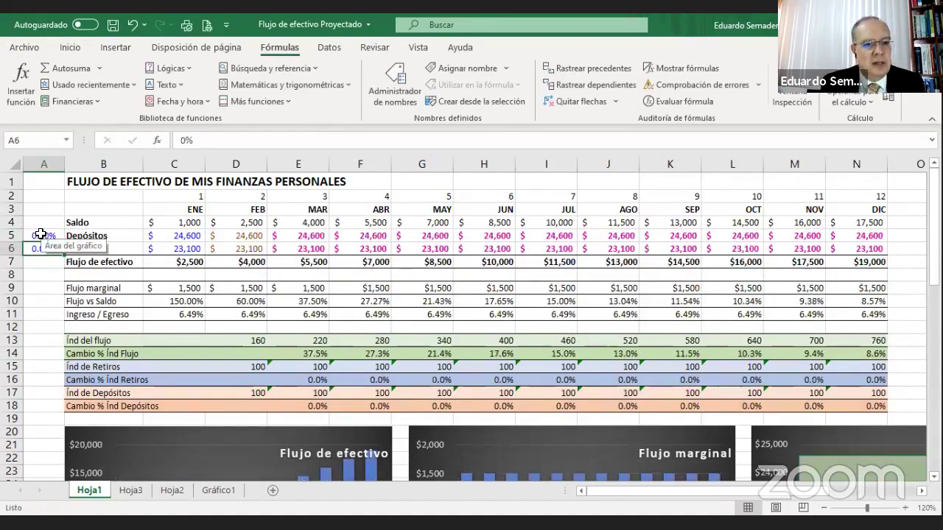
Examine the average cash flow formula in P7 together with the Flujo de efectivo row it references
{"action": "left_click", "coordinate": [921, 490]}
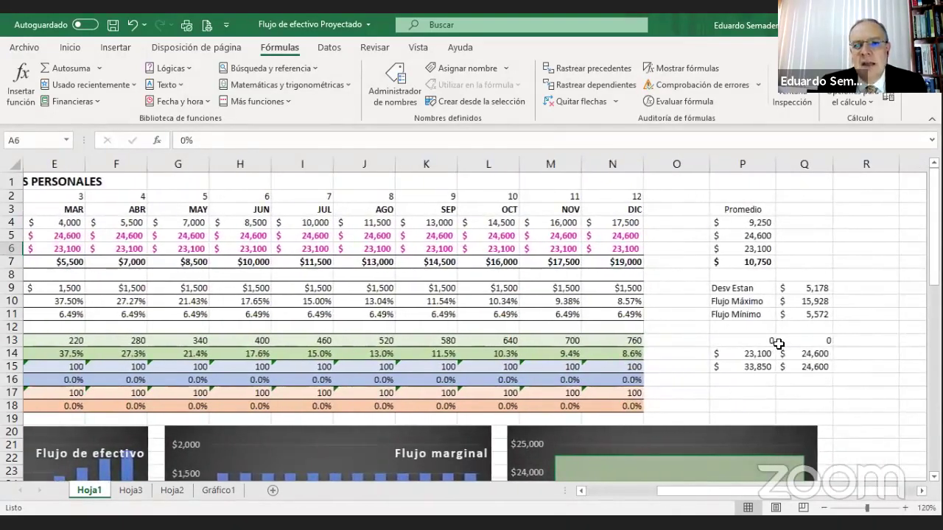
{"action": "left_click", "coordinate": [751, 261]}
{"action": "left_click", "coordinate": [359, 140]}
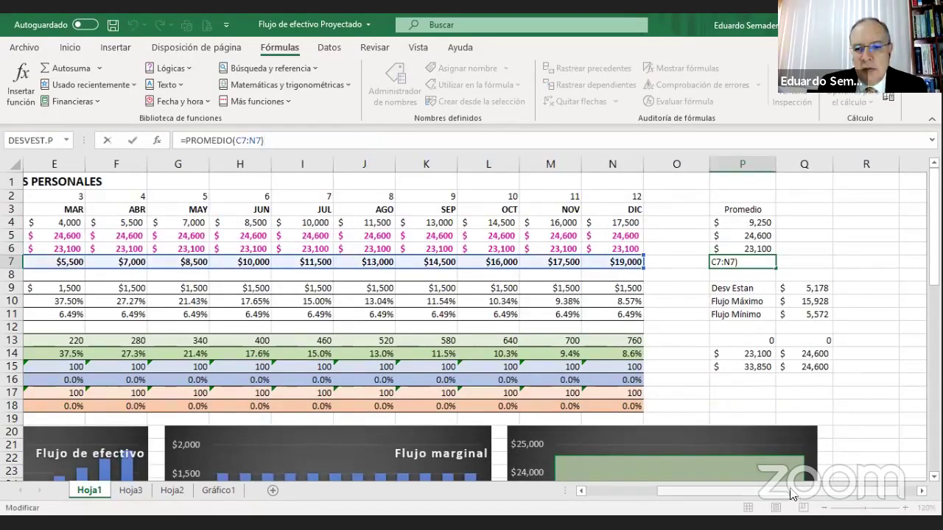
{"action": "left_click_drag", "start_coordinate": [790, 494], "coordinate": [684, 496]}
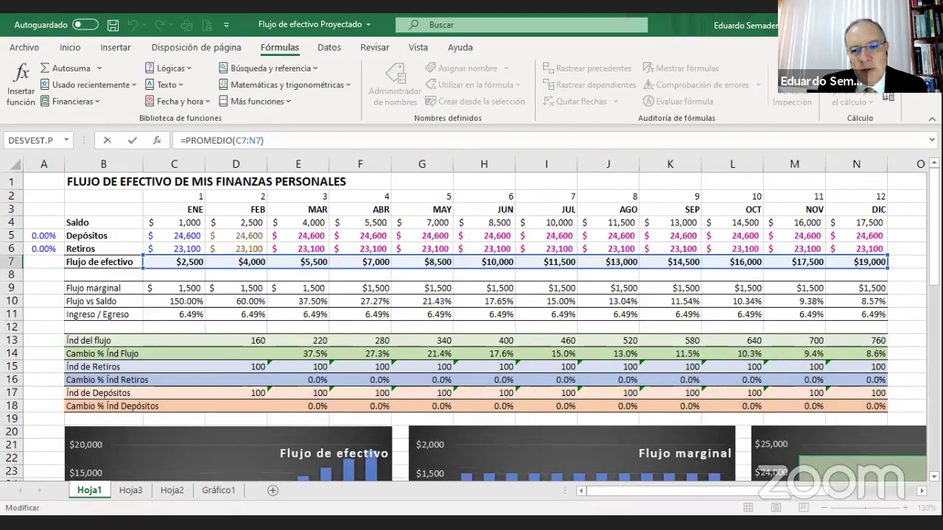
{"action": "left_click", "coordinate": [822, 508]}
{"action": "left_click", "coordinate": [823, 508]}
{"action": "left_click", "coordinate": [823, 508]}
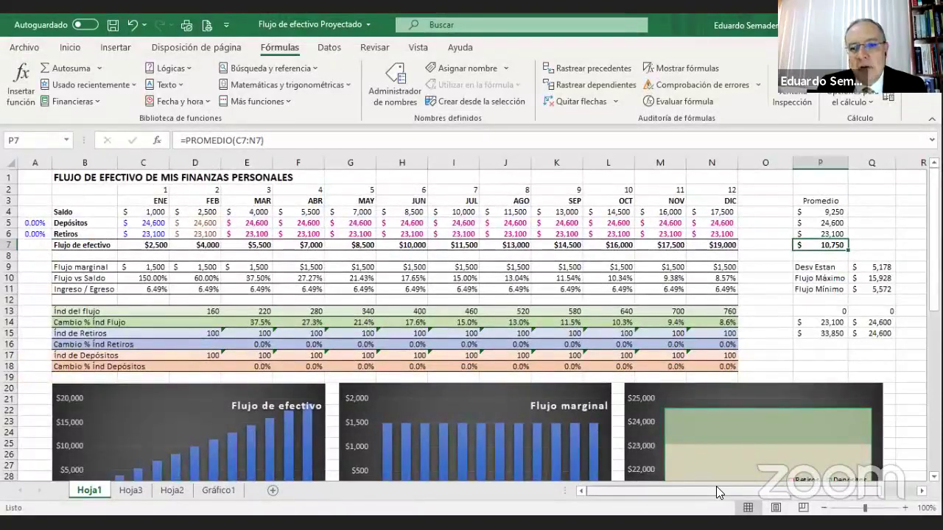
{"action": "left_click", "coordinate": [494, 140]}
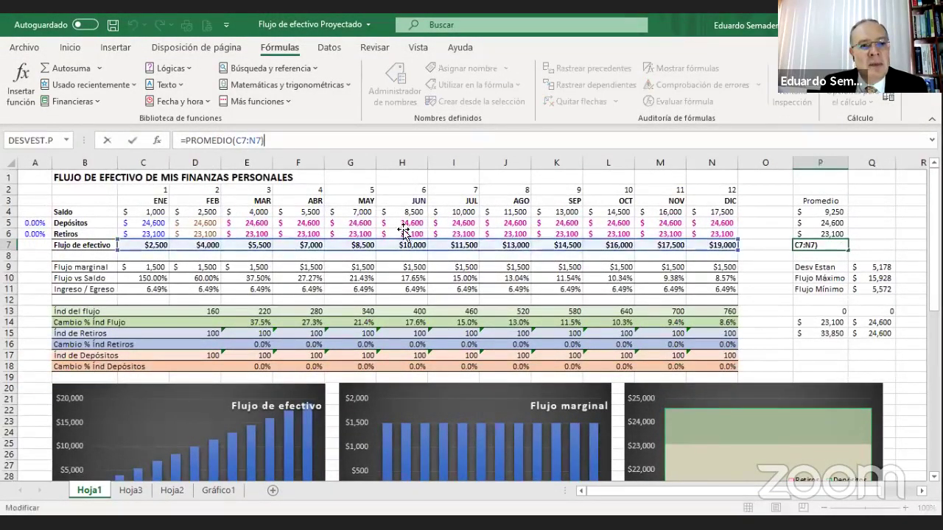
Examine the formulas for the standard deviation, Flujo Máximo and Flujo Mínimo in Q9:Q11
{"action": "left_click", "coordinate": [871, 267]}
{"action": "left_click", "coordinate": [398, 138]}
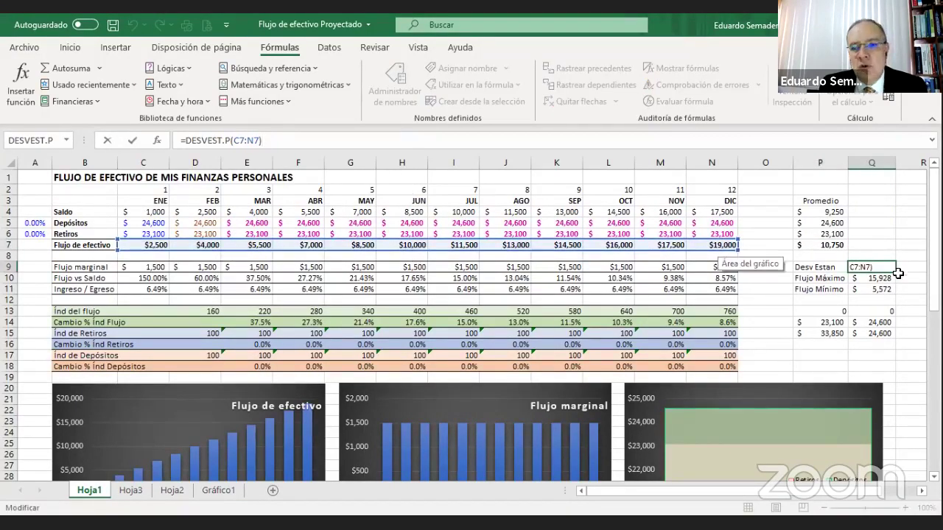
{"action": "key", "text": "Return"}
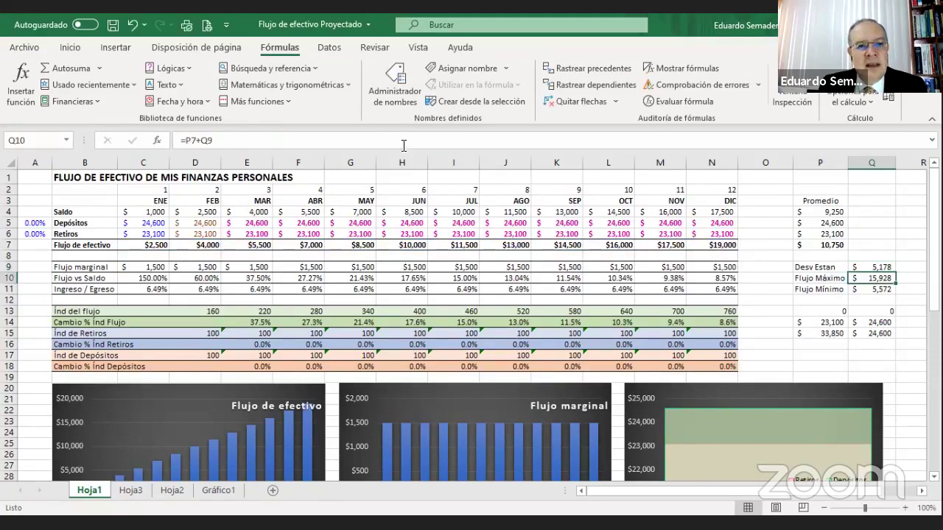
{"action": "left_click", "coordinate": [401, 137]}
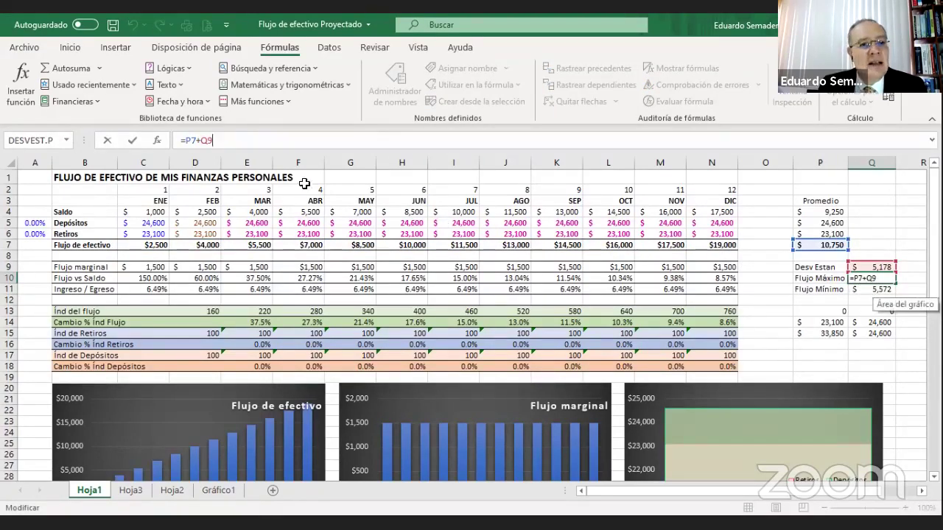
{"action": "key", "text": "ctrl+Return"}
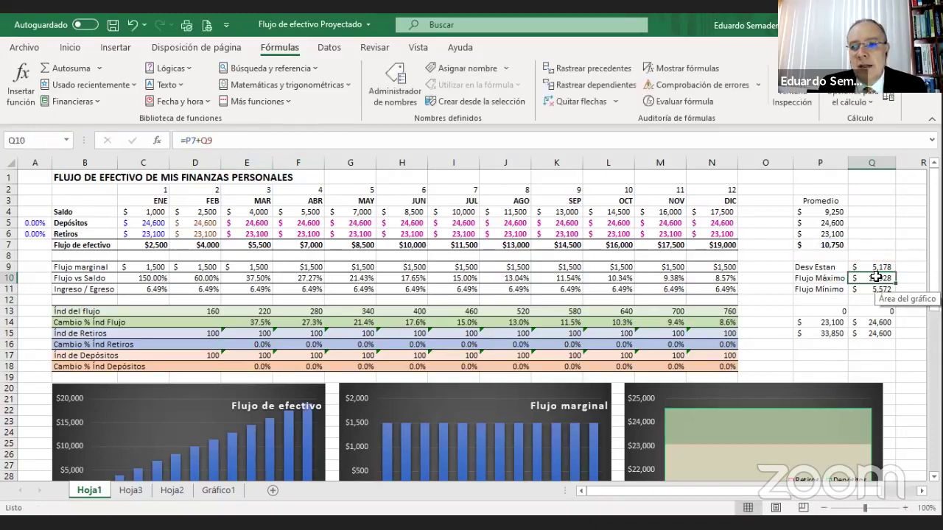
{"action": "left_click", "coordinate": [875, 290]}
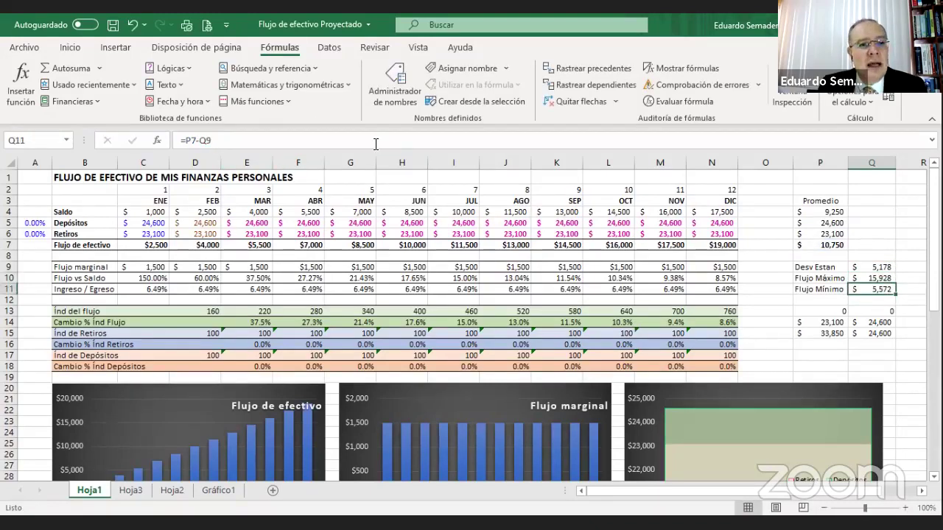
{"action": "left_click", "coordinate": [376, 143]}
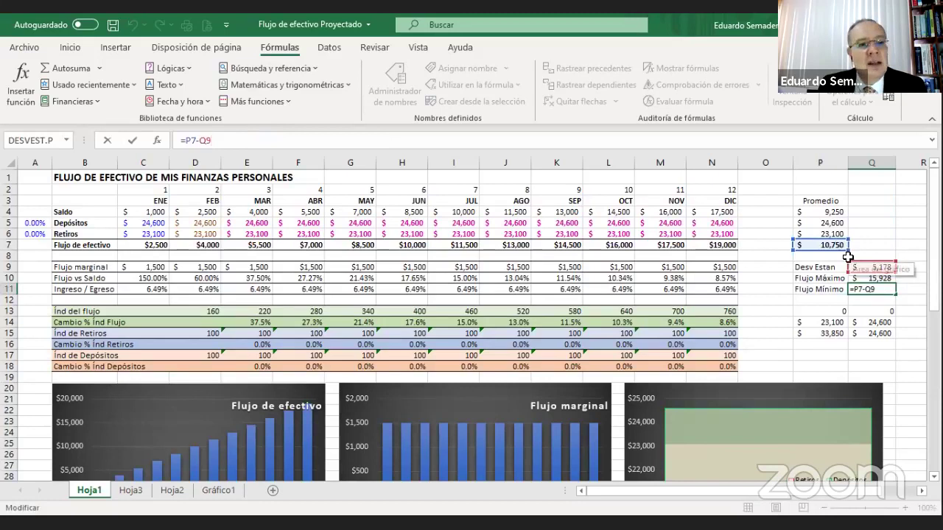
{"action": "key", "text": "Return"}
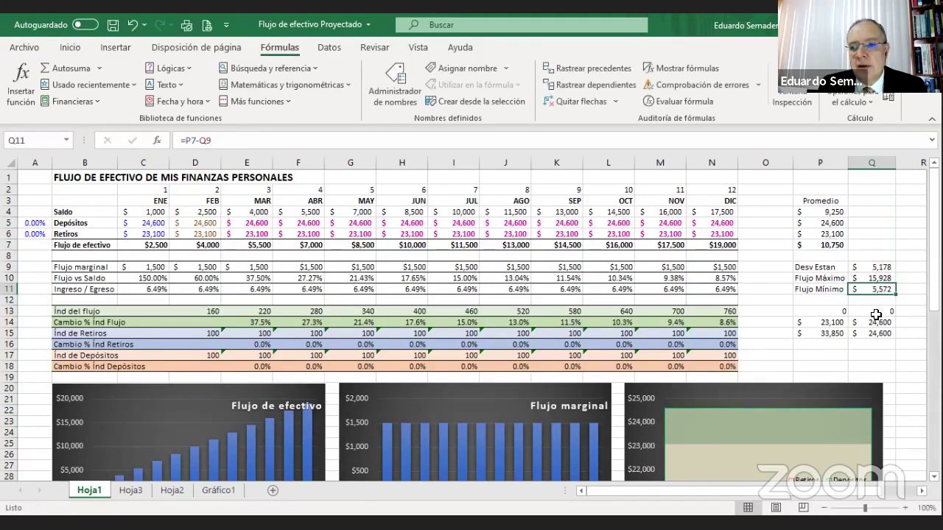
Examine the Retiros standard deviation formula in P13 and the upper limit formula in P14
{"action": "left_click", "coordinate": [831, 312]}
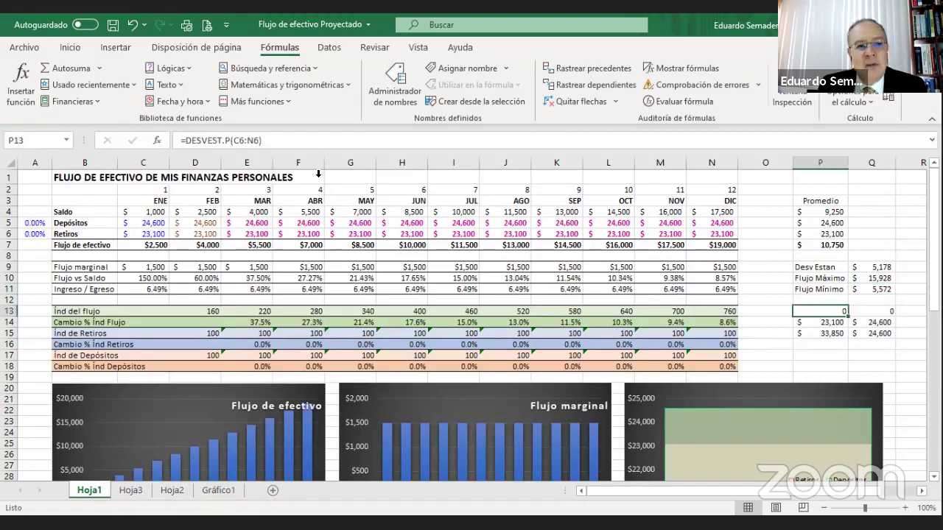
{"action": "left_click", "coordinate": [297, 136]}
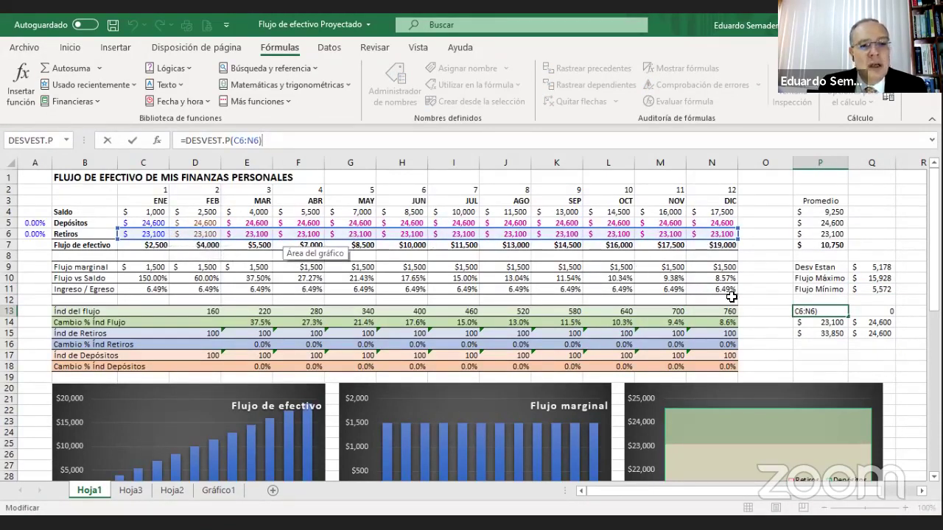
{"action": "key", "text": "Escape"}
{"action": "left_click", "coordinate": [819, 323]}
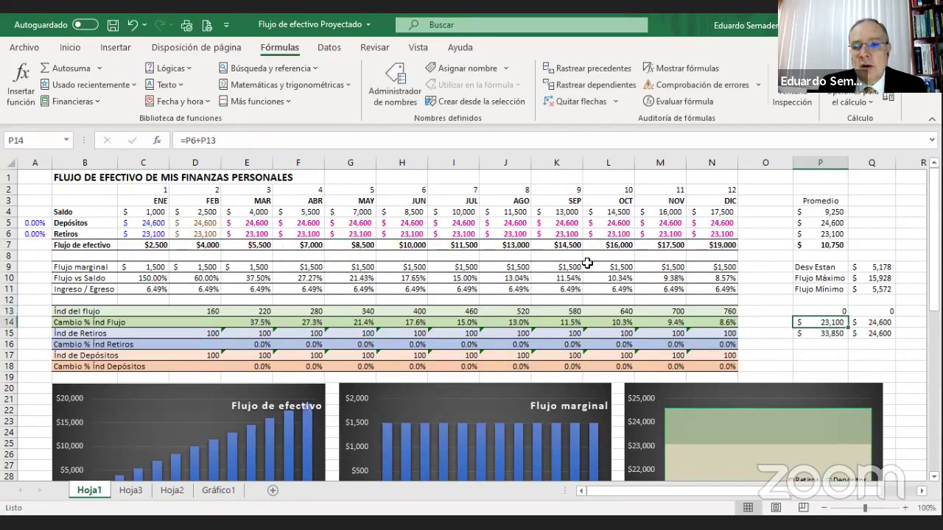
{"action": "left_click", "coordinate": [292, 137]}
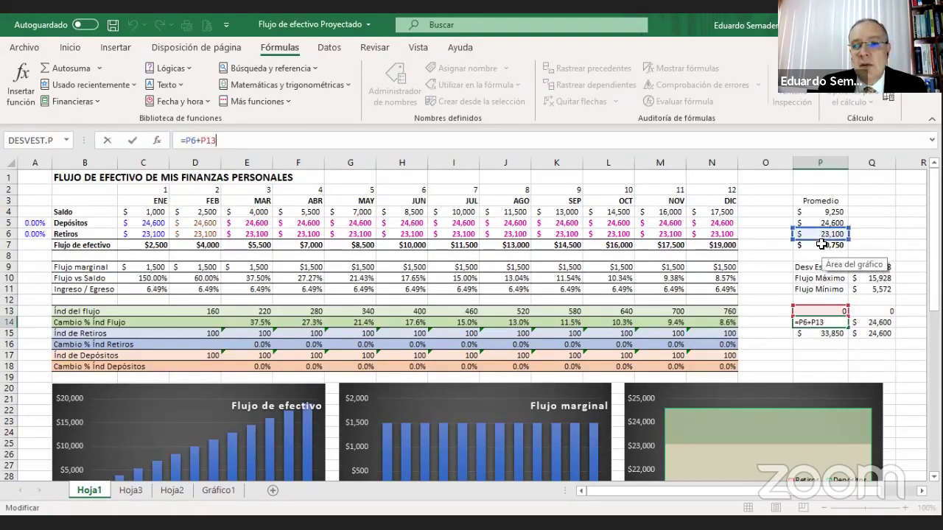
{"action": "key", "text": "Return"}
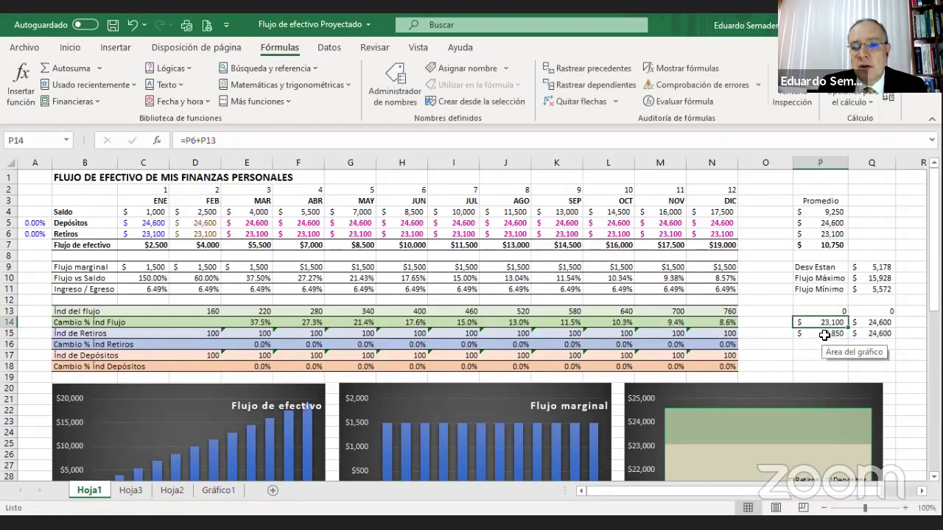
Correct the formula in P15 to =P7+P13 so that it references the standard deviation cell
{"action": "left_click", "coordinate": [290, 136]}
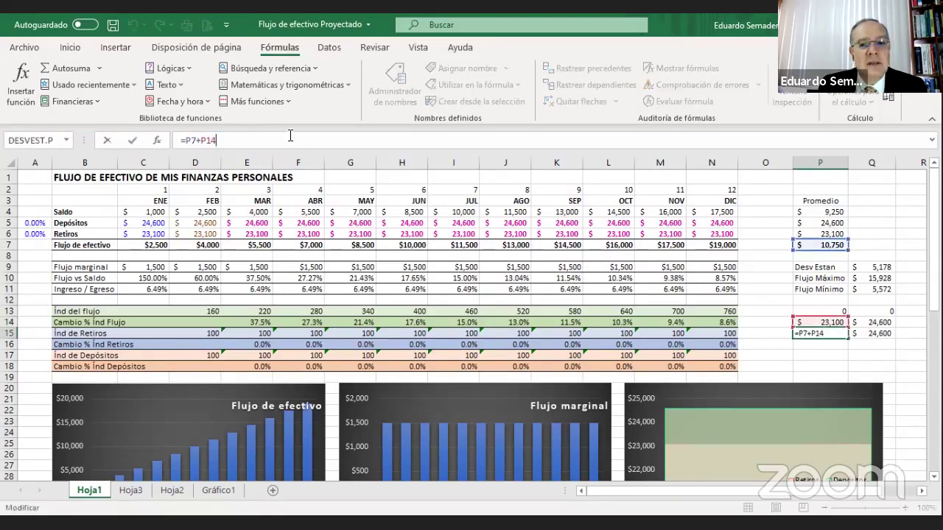
{"action": "left_click", "coordinate": [820, 310]}
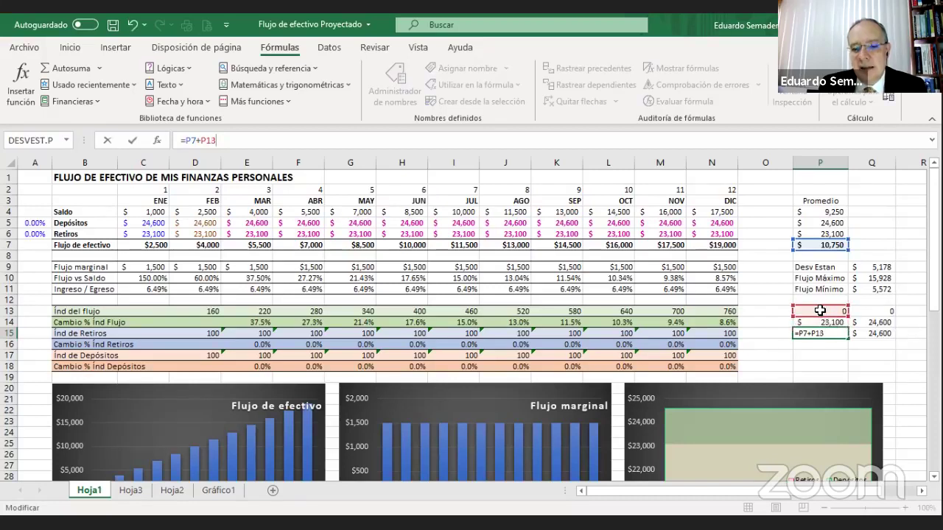
{"action": "key", "text": "Return"}
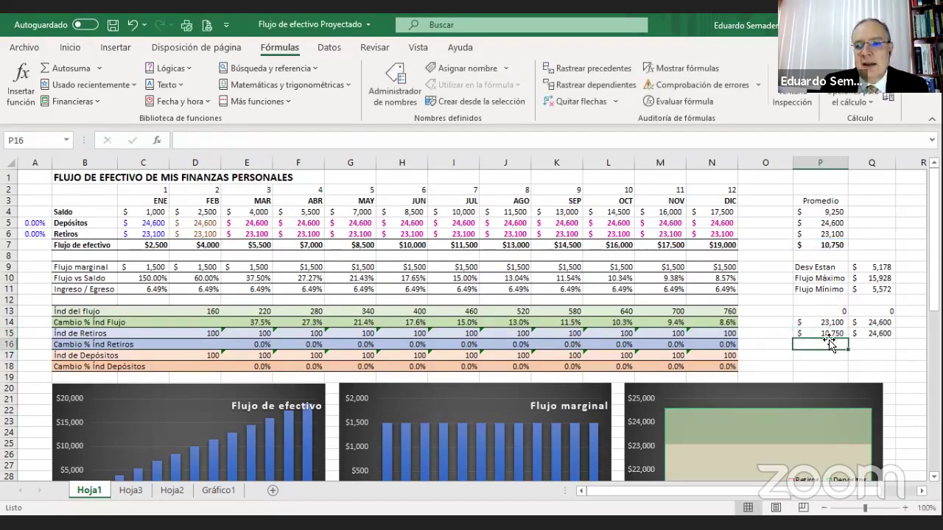
Compare the Retiros limit formulas in P14 and P15 and the cells they reference
{"action": "left_click", "coordinate": [826, 334]}
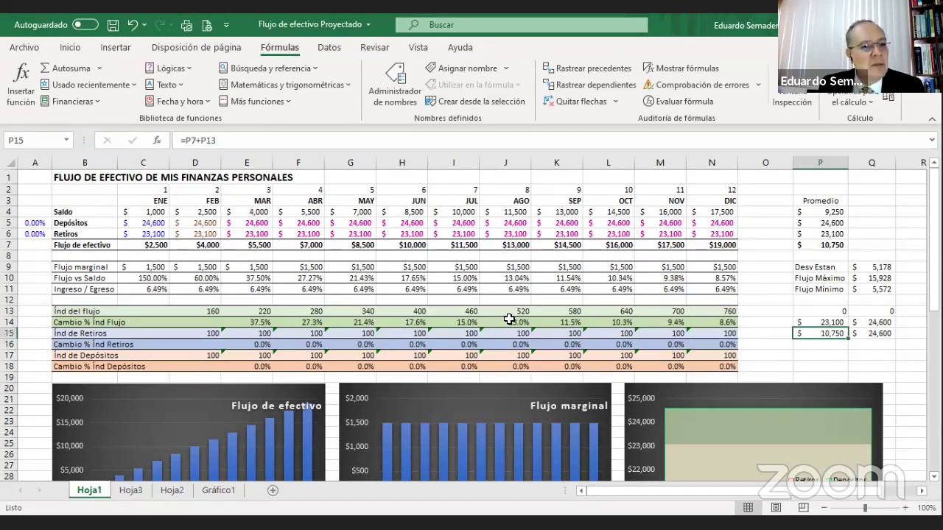
{"action": "left_click", "coordinate": [503, 134]}
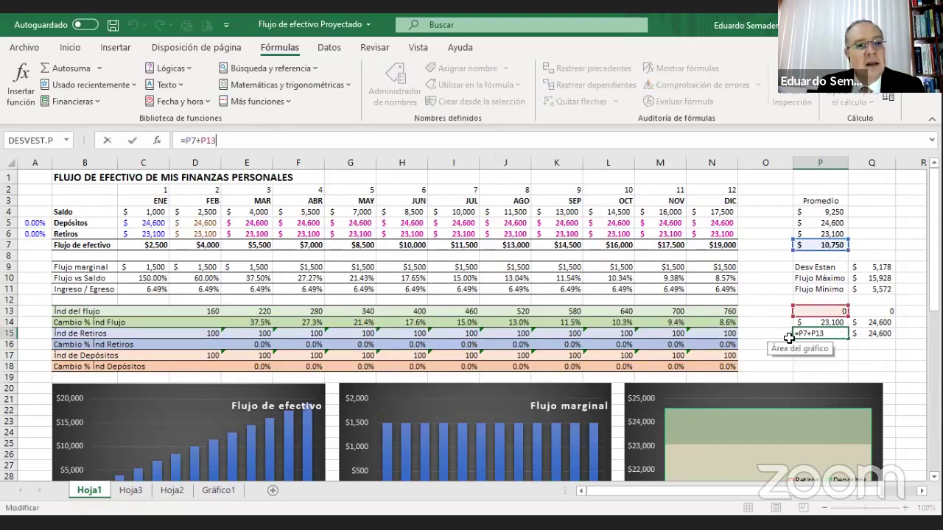
{"action": "key", "text": "Return"}
{"action": "left_click", "coordinate": [812, 322]}
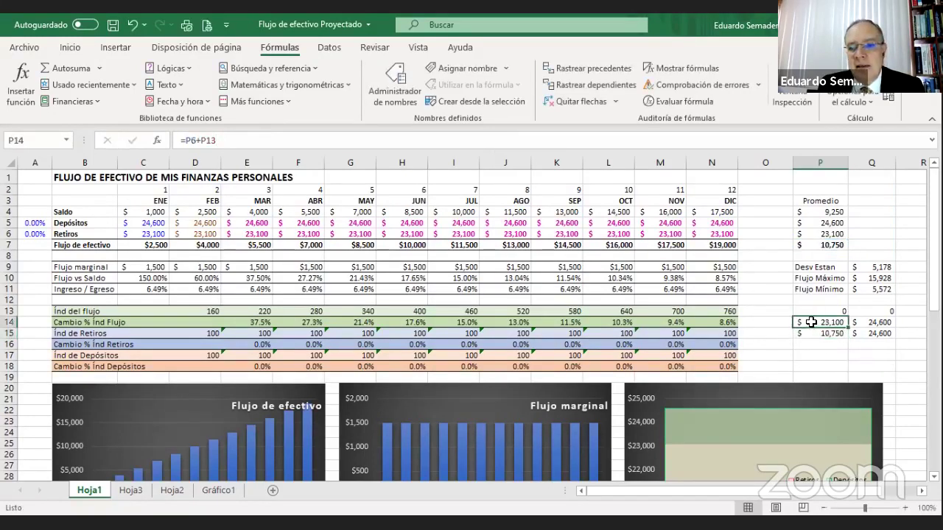
{"action": "left_click", "coordinate": [819, 333]}
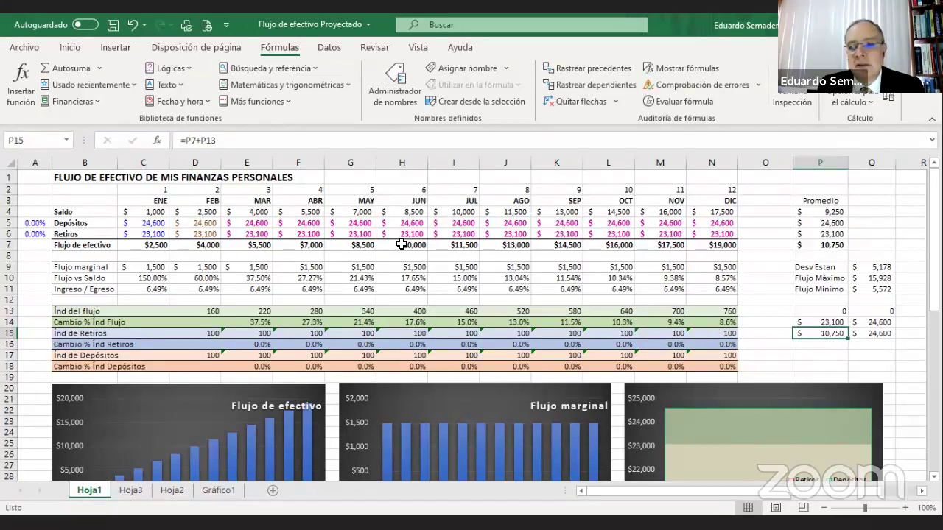
{"action": "left_click", "coordinate": [818, 323]}
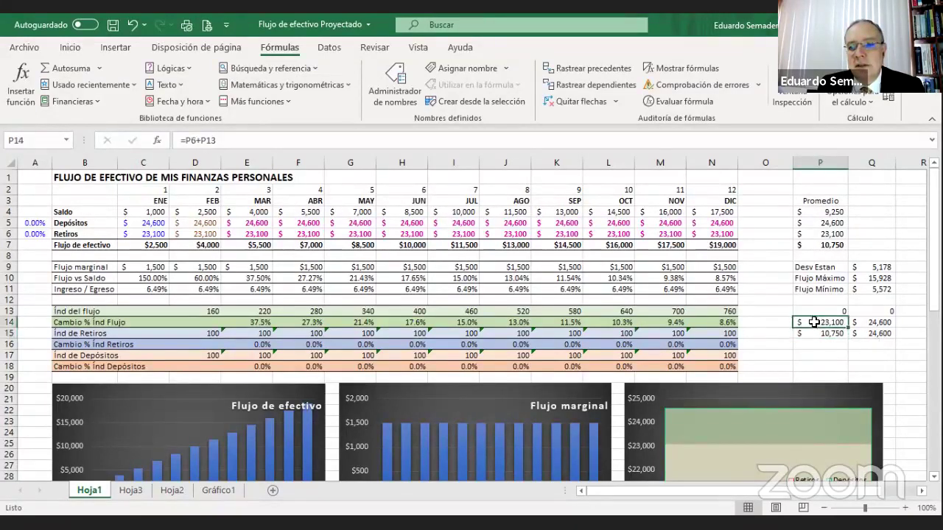
{"action": "left_click", "coordinate": [343, 138]}
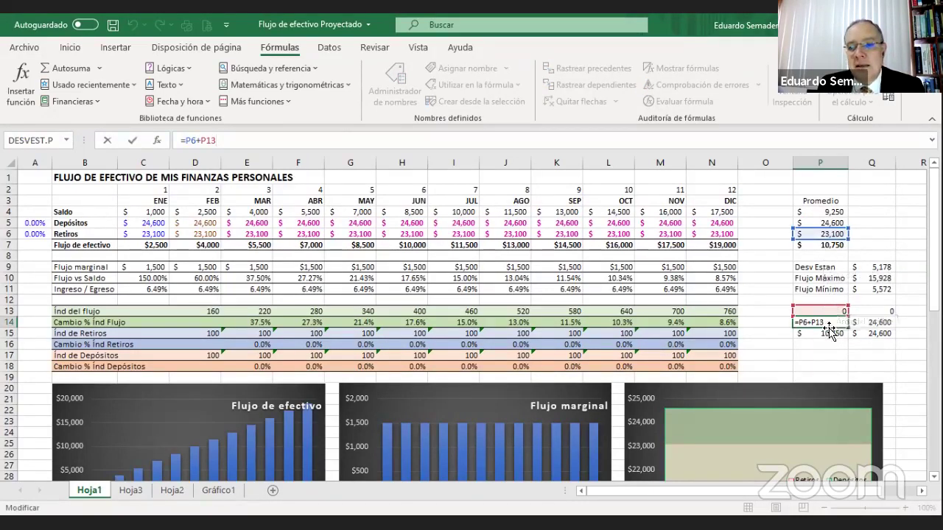
{"action": "key", "text": "Return"}
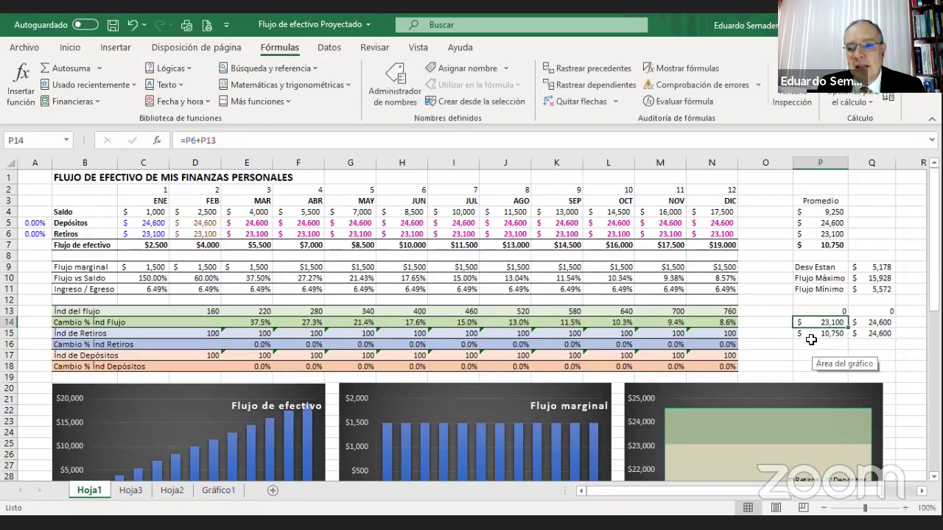
Change the formula in P15 to the subtraction =P7-P13 and check the edited formula
{"action": "left_click", "coordinate": [374, 140]}
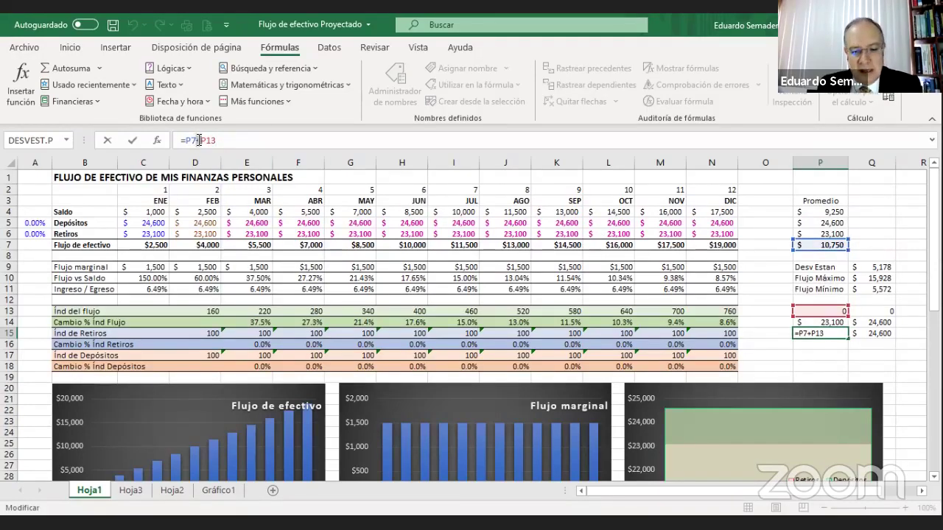
{"action": "key", "text": "Return"}
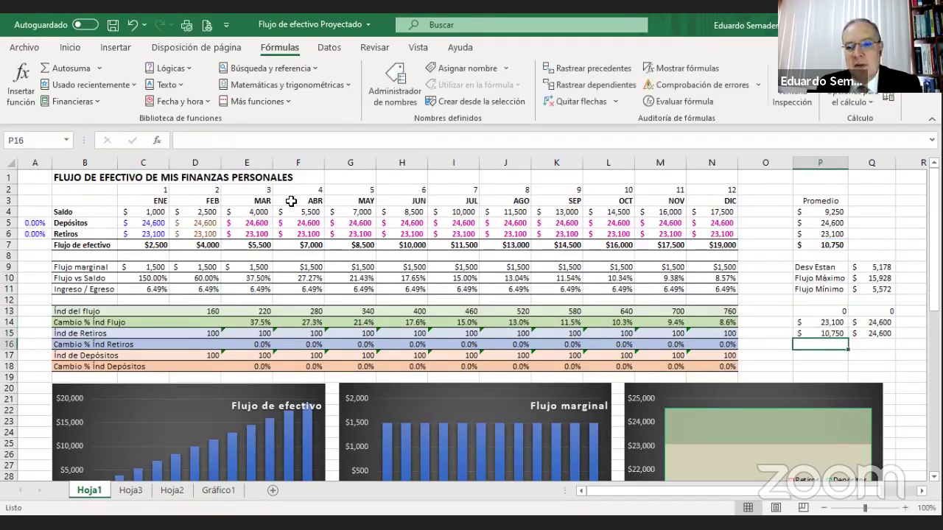
{"action": "left_click", "coordinate": [817, 335]}
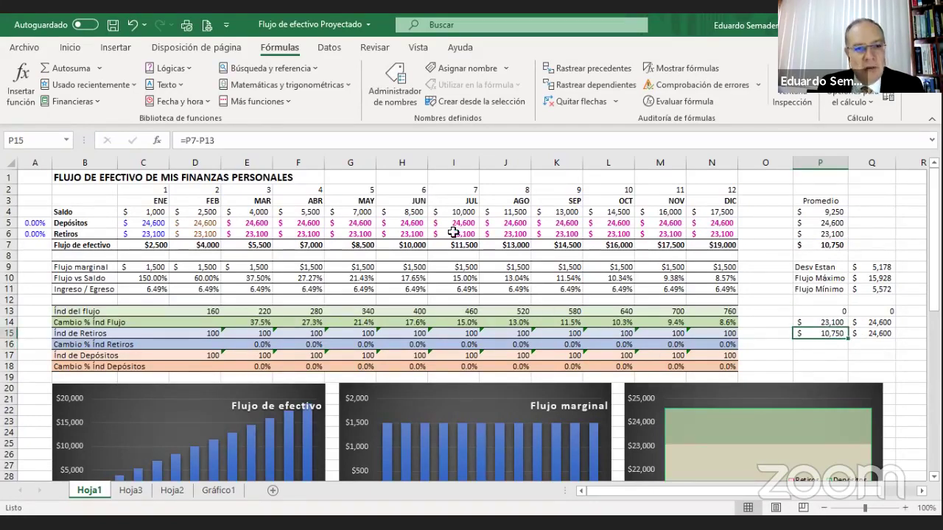
{"action": "left_click", "coordinate": [318, 138]}
{"action": "key", "text": "Escape"}
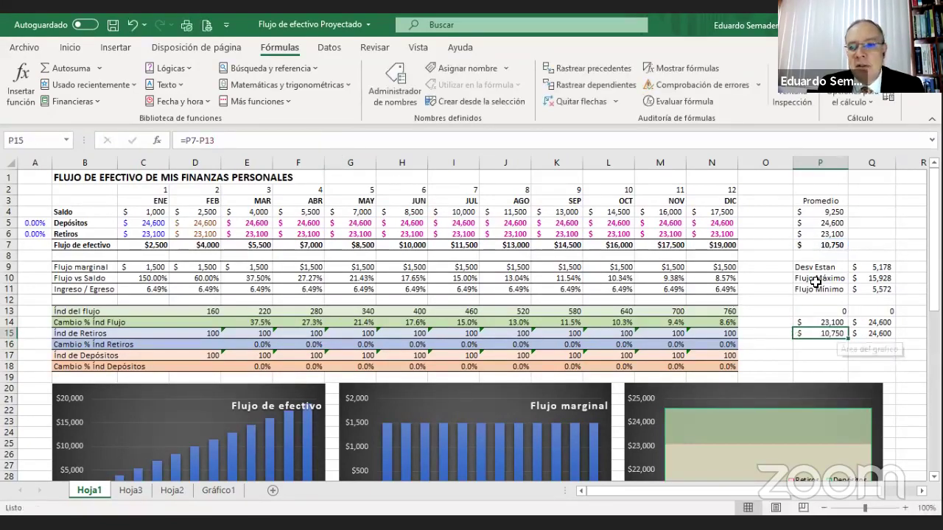
Correct the formula in P15 to =P6-P13 so it subtracts from the Retiros average, and check it against P14
{"action": "left_click", "coordinate": [819, 242]}
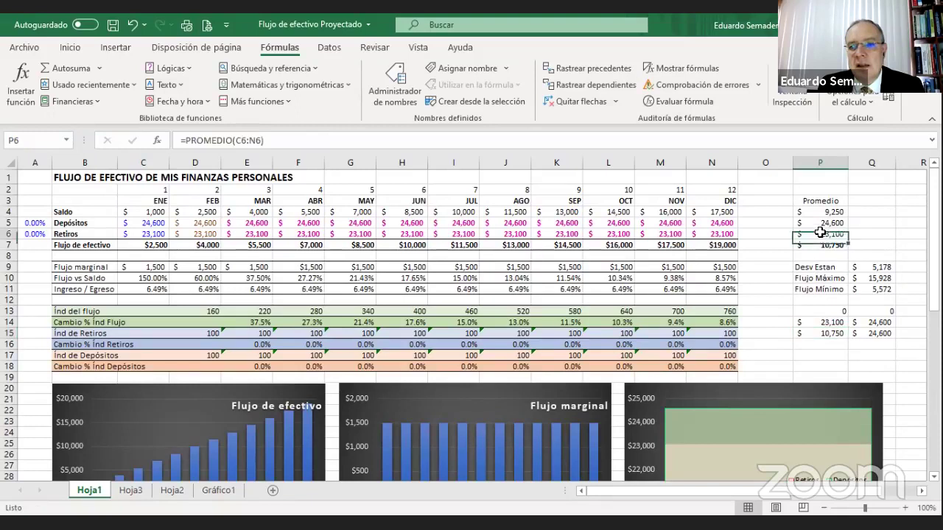
{"action": "left_click", "coordinate": [820, 319]}
{"action": "left_click", "coordinate": [464, 138]}
{"action": "key", "text": "Escape"}
{"action": "double_click", "coordinate": [824, 333]}
{"action": "mouse_move", "coordinate": [793, 245]}
{"action": "left_mouse_down"}
{"action": "mouse_move", "coordinate": [793, 254]}
{"action": "mouse_move", "coordinate": [793, 234]}
{"action": "left_mouse_up"}
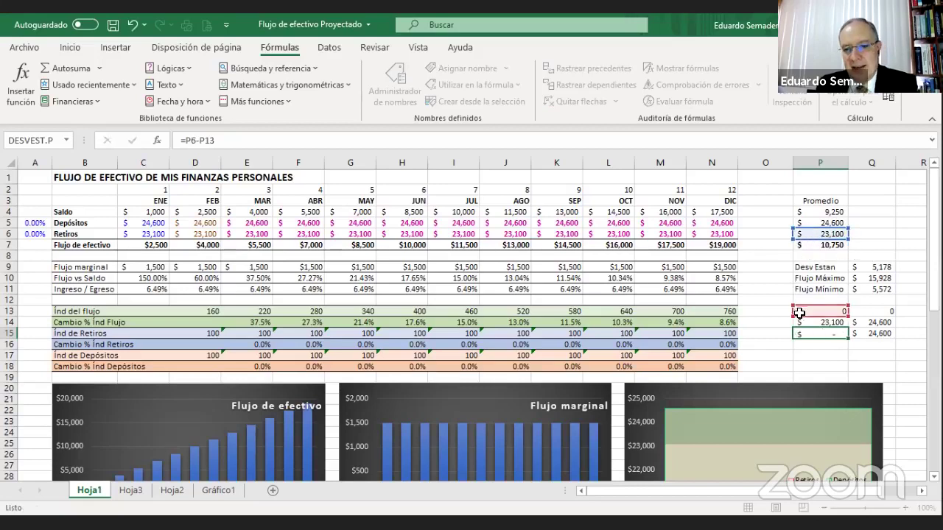
{"action": "key", "text": "Return"}
{"action": "left_click", "coordinate": [829, 336]}
{"action": "left_click", "coordinate": [827, 325]}
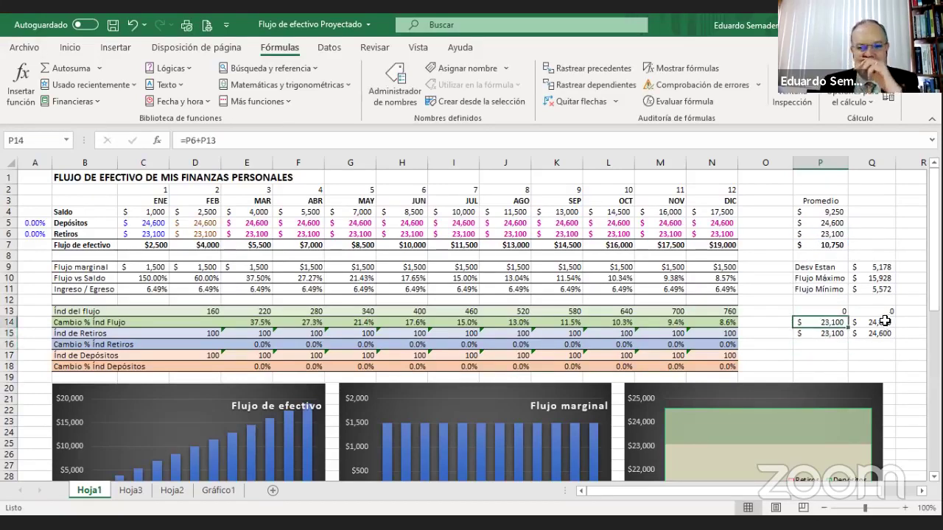
Examine the Depósitos standard deviation formula in Q13 and the limit formulas in Q14 and Q15 with their referenced cells
{"action": "left_click", "coordinate": [882, 314]}
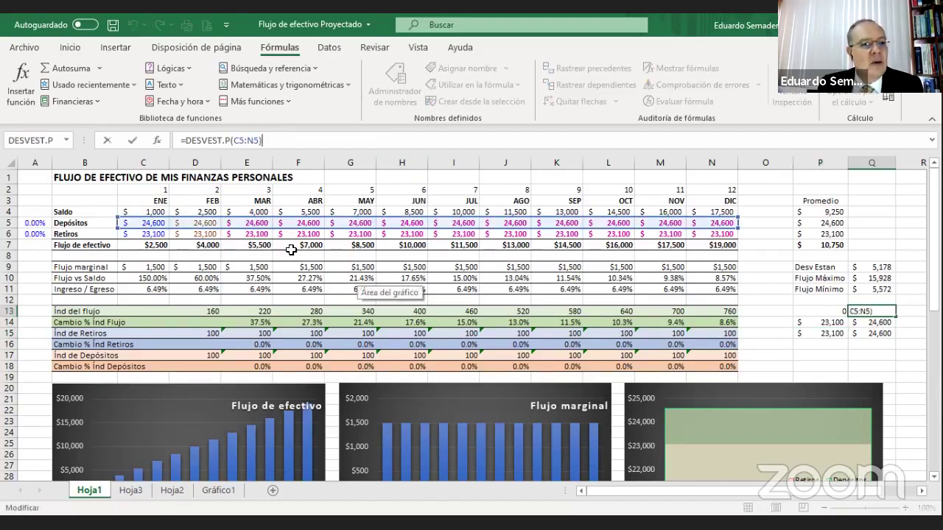
{"action": "left_click", "coordinate": [862, 324]}
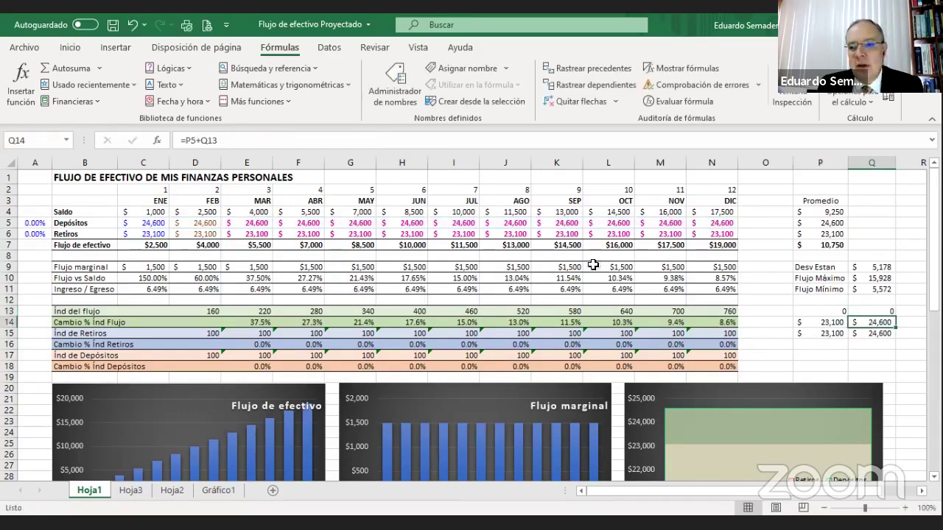
{"action": "left_click", "coordinate": [393, 138]}
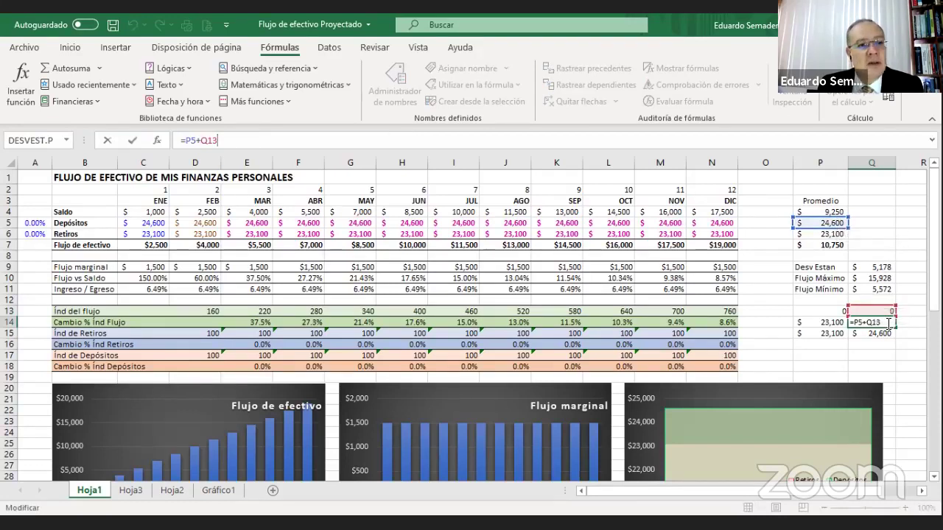
{"action": "key", "text": "Return"}
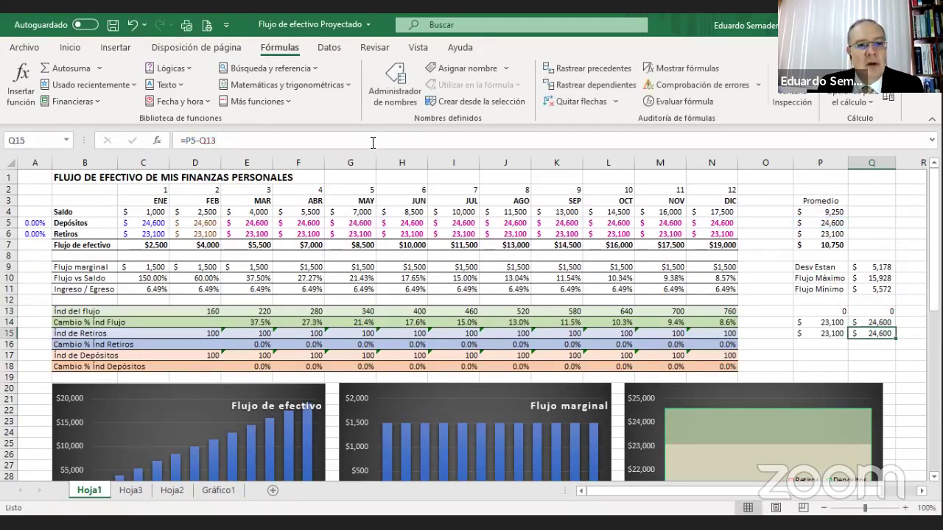
{"action": "left_click", "coordinate": [372, 142]}
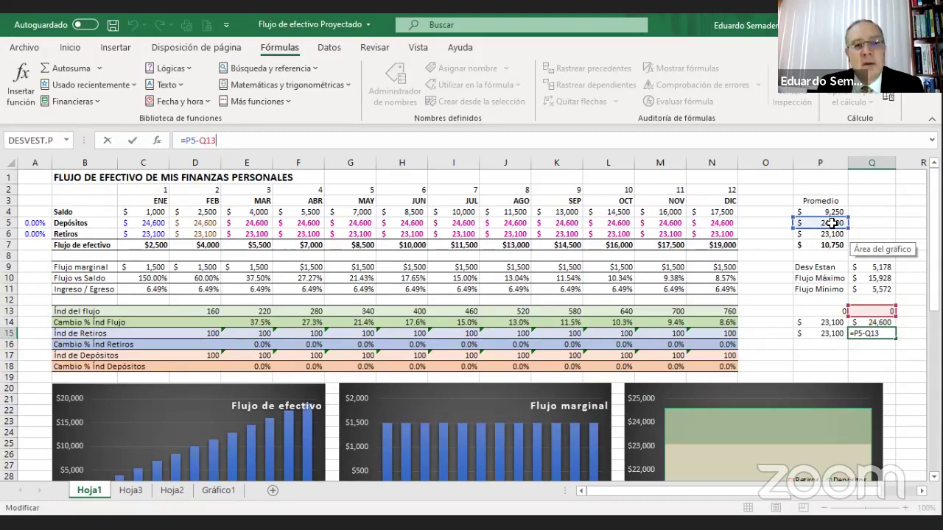
{"action": "key", "text": "ctrl+Return"}
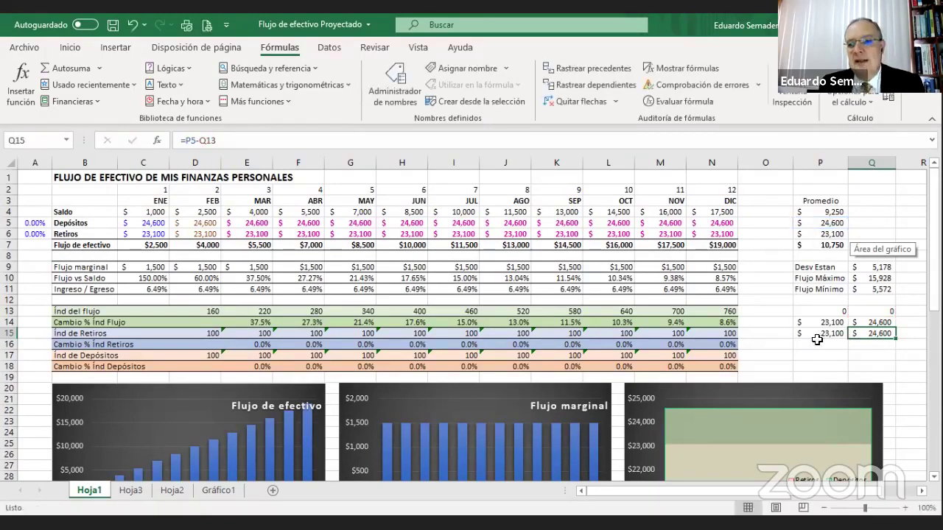
{"action": "left_click", "coordinate": [895, 358]}
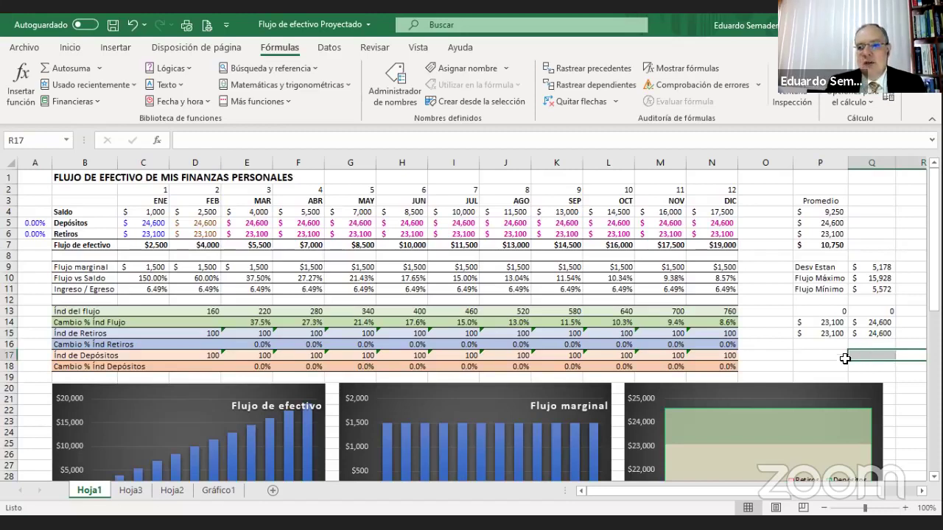
{"action": "left_click", "coordinate": [862, 356]}
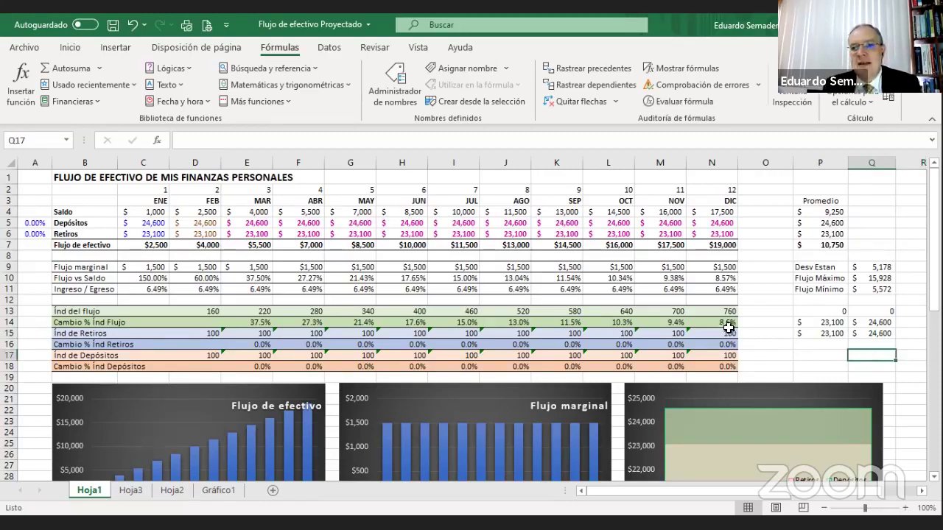
Set the Retiros change rate in A6 to 1% and check the Retiros standard deviation and limits in P13:P15
{"action": "left_click", "coordinate": [36, 222]}
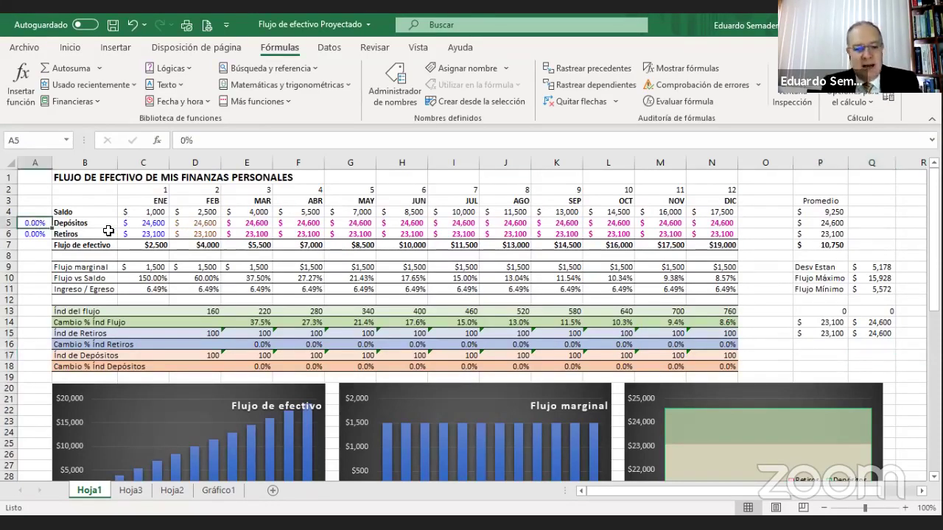
{"action": "key", "text": "Down"}
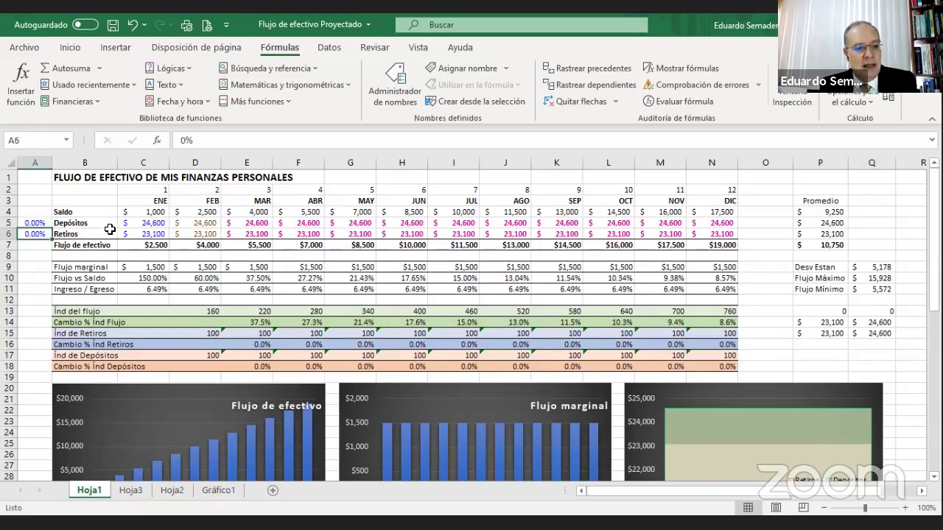
{"action": "type", "text": "1"}
{"action": "key", "text": "Return"}
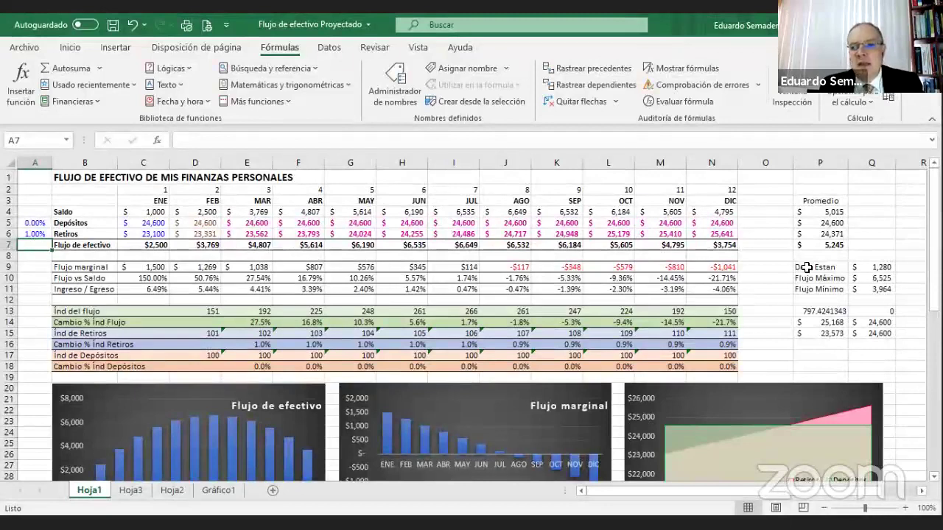
{"action": "left_click", "coordinate": [810, 311]}
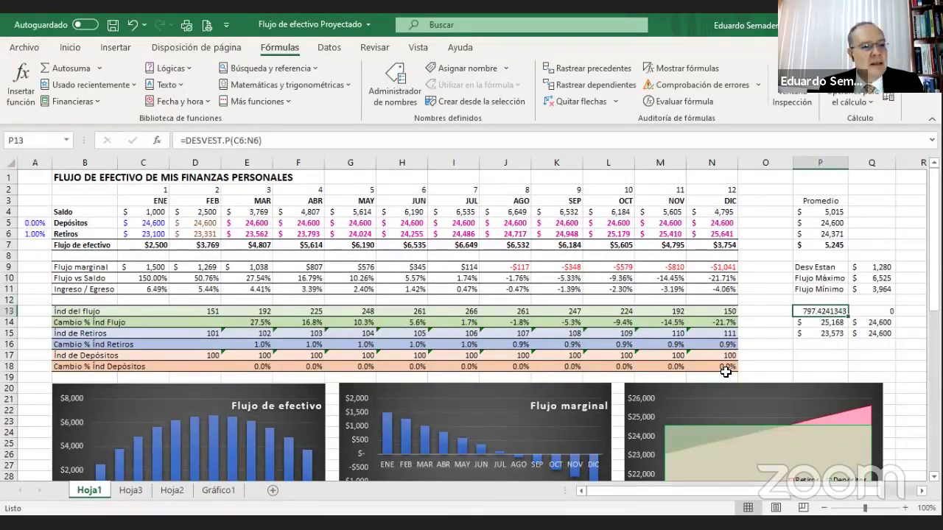
{"action": "left_click", "coordinate": [832, 322]}
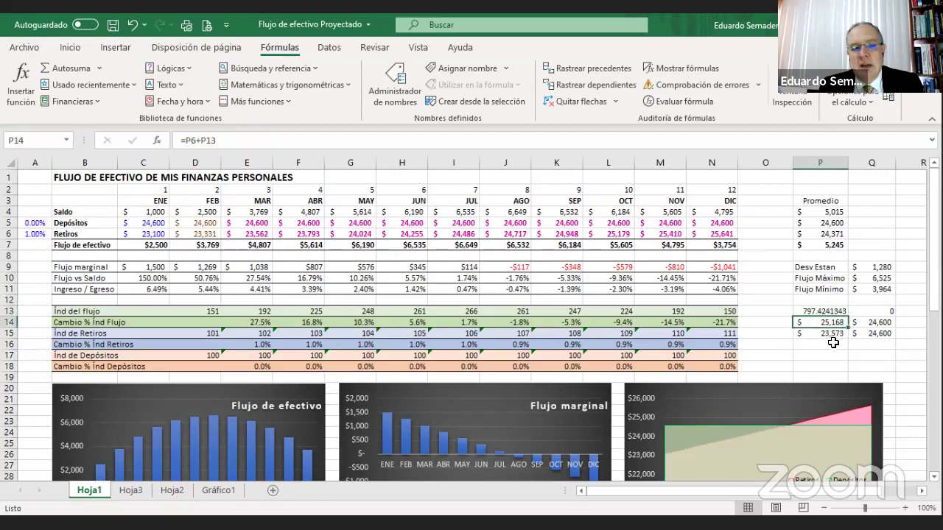
{"action": "left_click", "coordinate": [829, 334]}
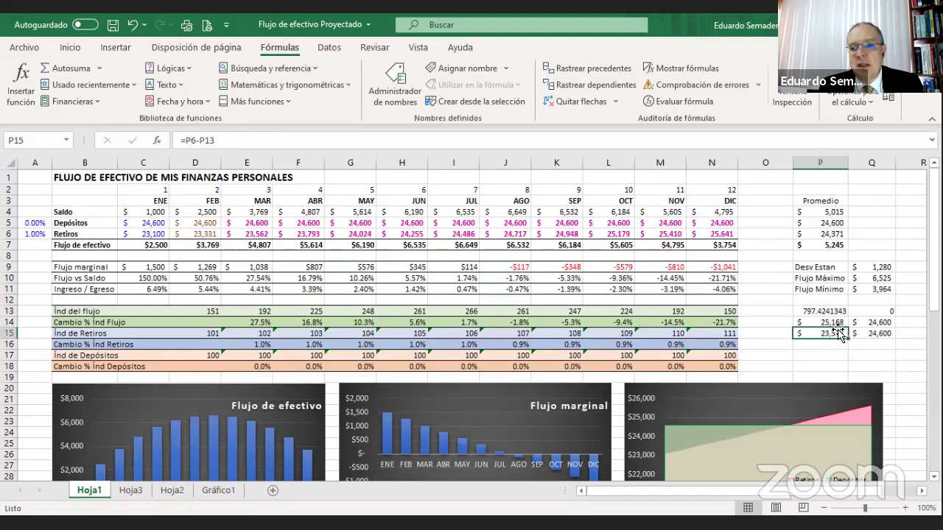
Raise the Retiros change rate in A6 to 2% and review the standard deviation and both Retiros limits
{"action": "left_click", "coordinate": [28, 234]}
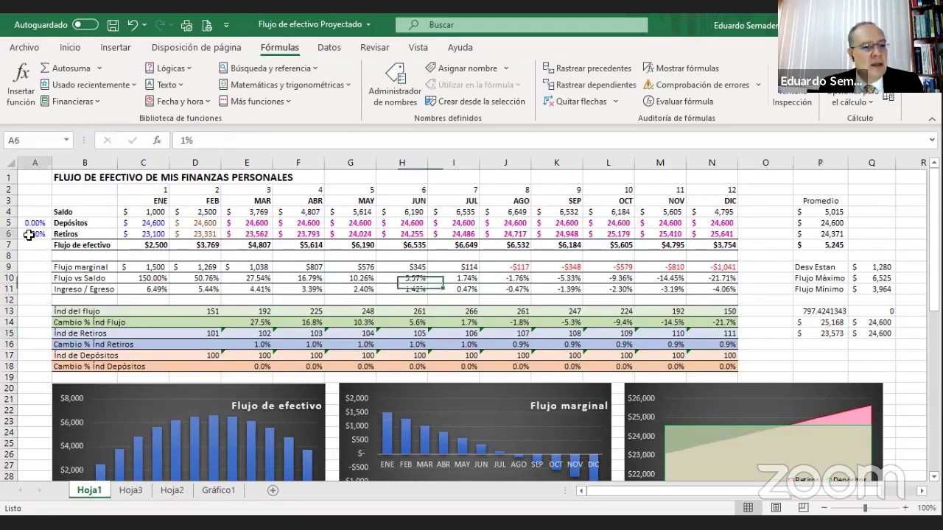
{"action": "type", "text": "2"}
{"action": "key", "text": "Return"}
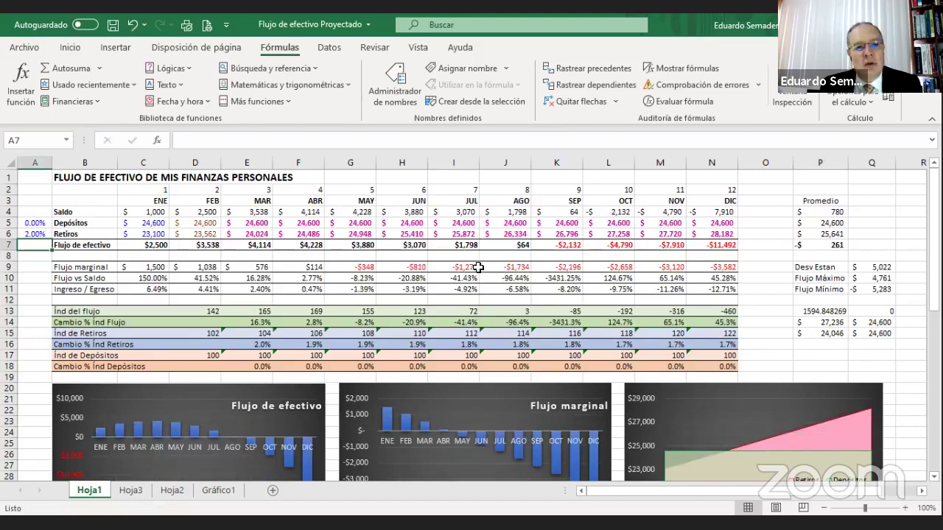
{"action": "left_click", "coordinate": [822, 311]}
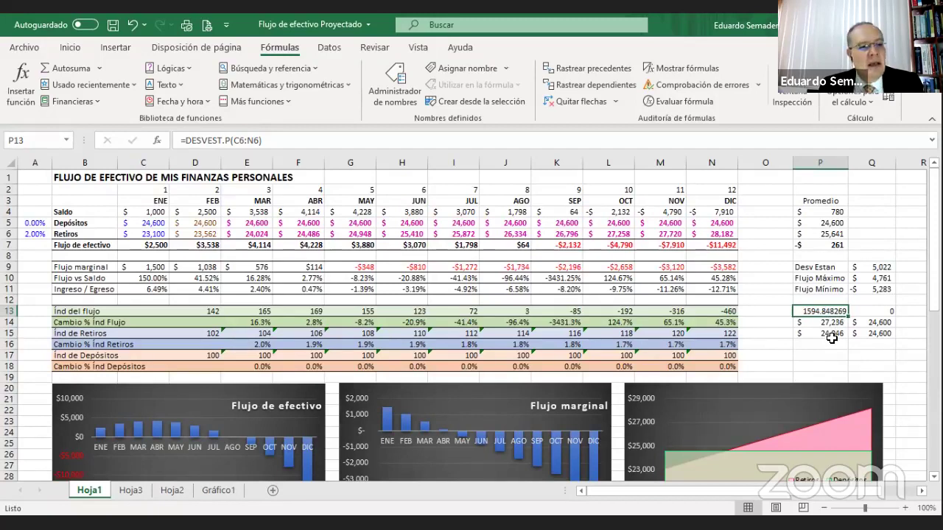
{"action": "left_click", "coordinate": [832, 335]}
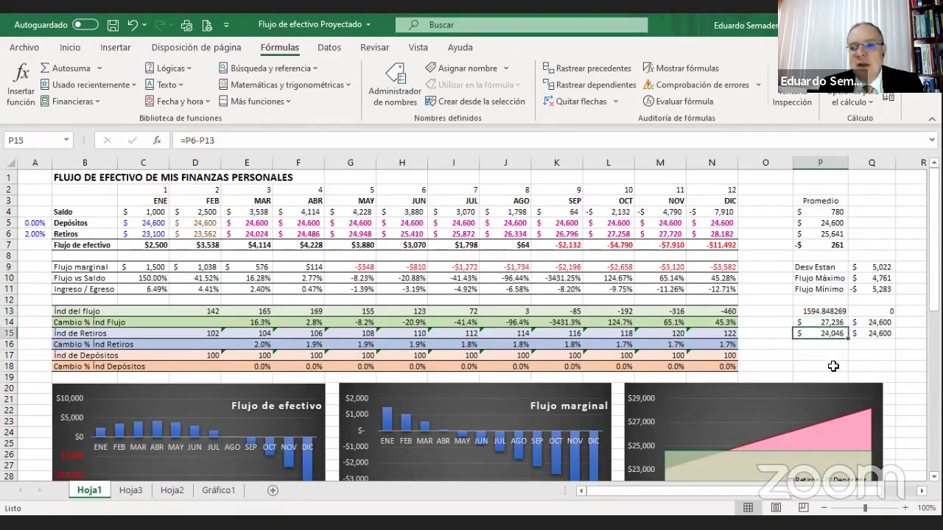
{"action": "left_click", "coordinate": [830, 323]}
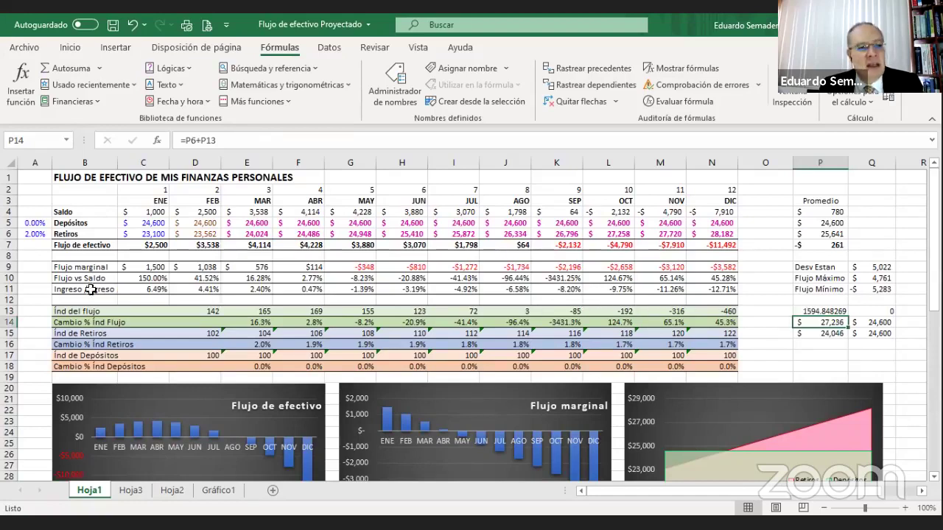
Raise the Retiros change rate in A6 to 3% and check the standard deviation in P13
{"action": "left_click", "coordinate": [30, 235]}
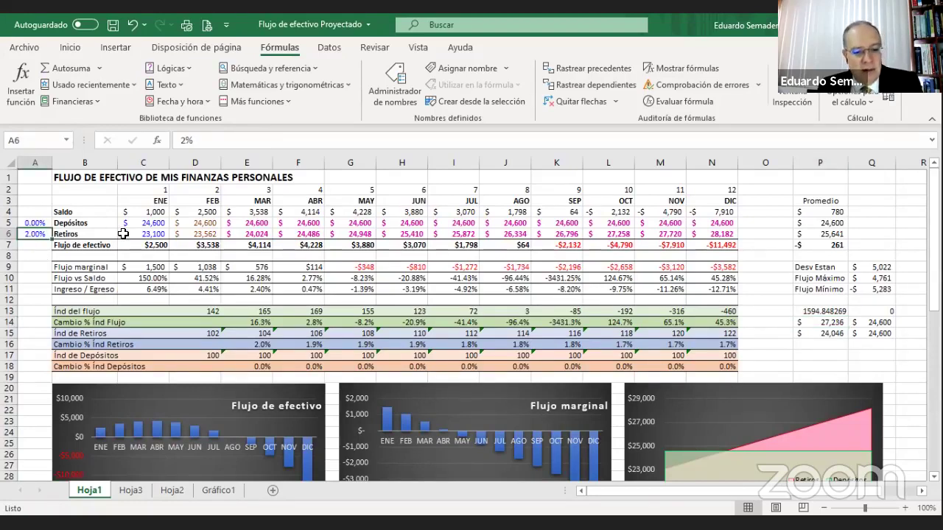
{"action": "type", "text": "3"}
{"action": "key", "text": "Return"}
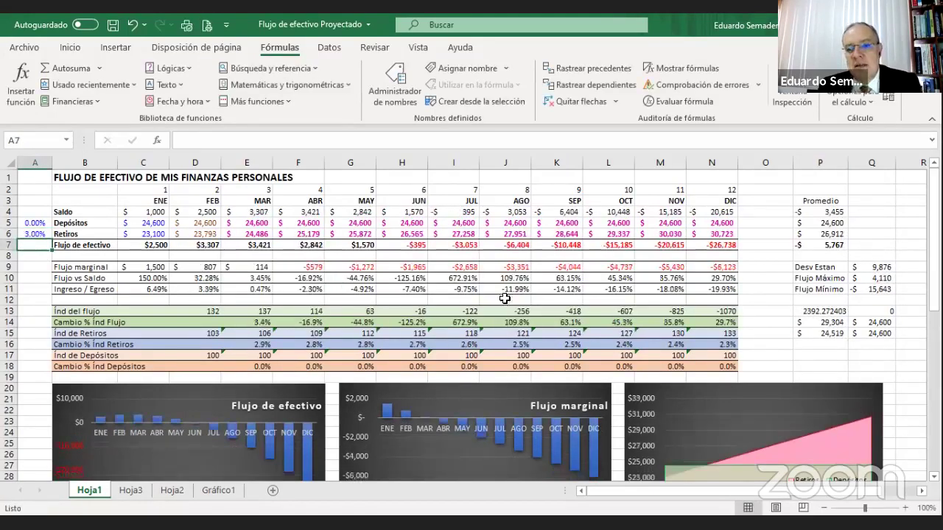
{"action": "left_click", "coordinate": [814, 312]}
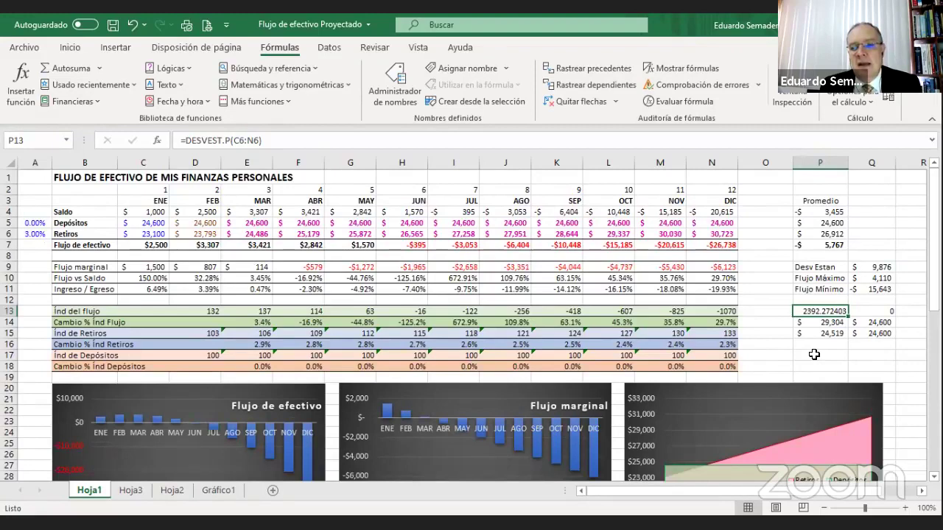
Set the Depósitos change rate in A5 to 3% and compare the Depósitos limits in Q14 and Q15 with P13
{"action": "left_click", "coordinate": [36, 228]}
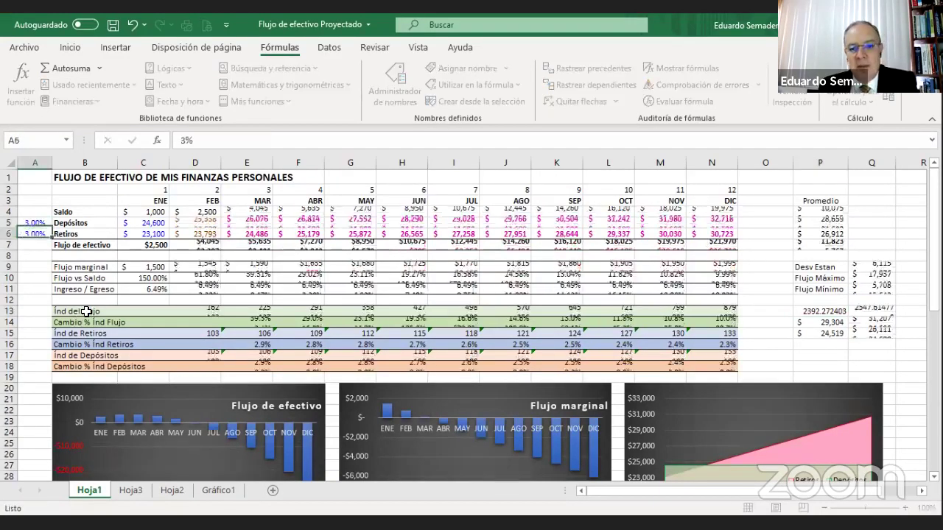
{"action": "type", "text": "3%"}
{"action": "key", "text": "Return"}
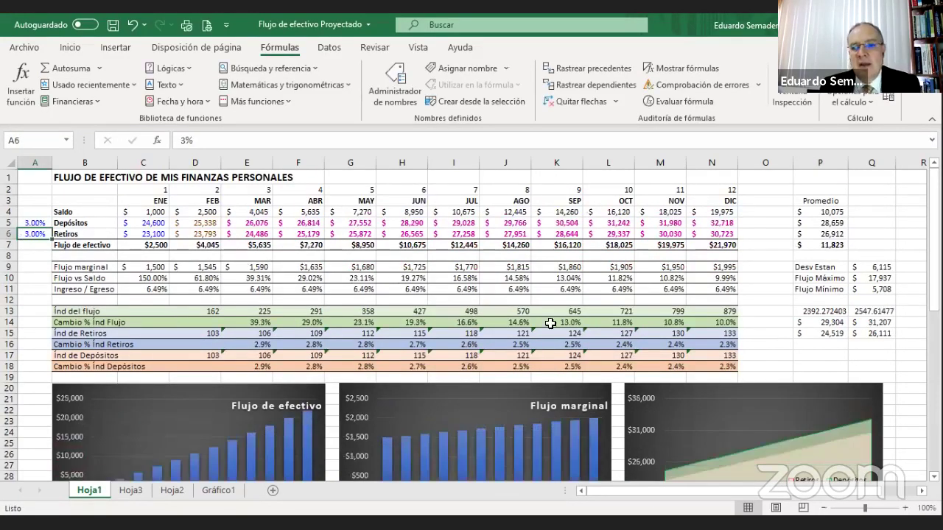
{"action": "left_click", "coordinate": [882, 324]}
{"action": "left_click", "coordinate": [882, 335]}
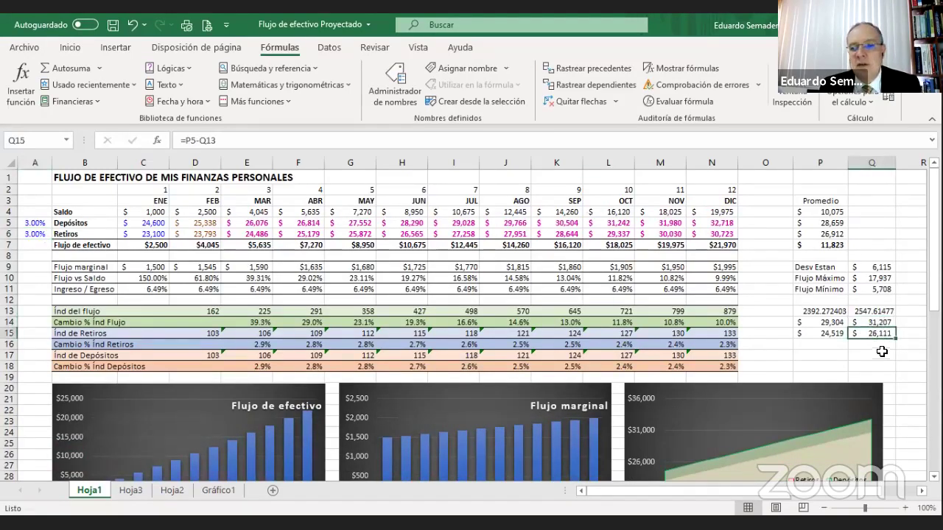
{"action": "left_click", "coordinate": [878, 323]}
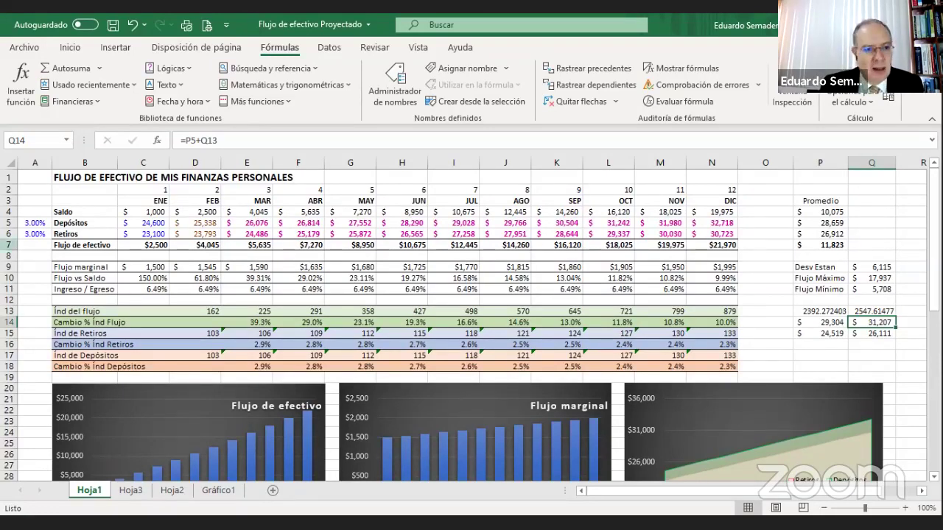
{"action": "left_click", "coordinate": [830, 314]}
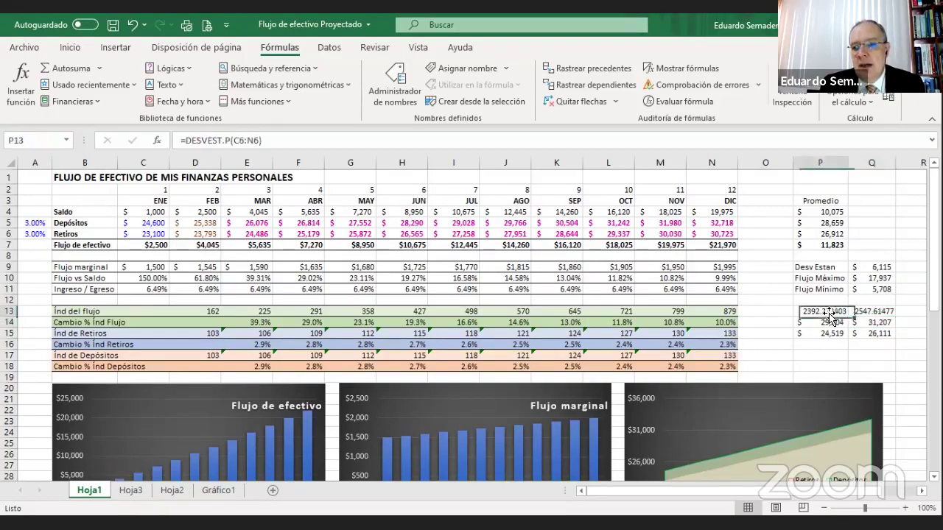
Reset the Depósitos and Retiros change rates in A5 and A6 to 0% and save the workbook
{"action": "left_click", "coordinate": [34, 223]}
{"action": "type", "text": "0"}
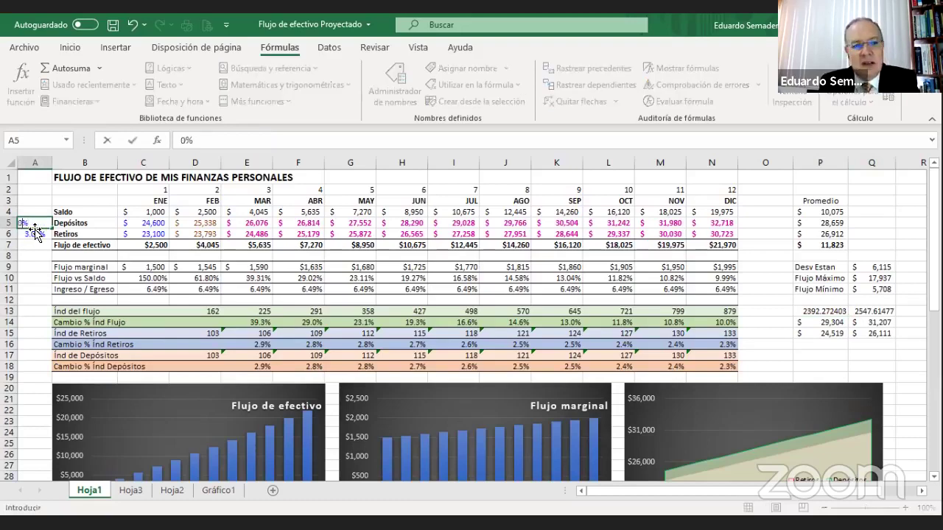
{"action": "key", "text": "Return"}
{"action": "type", "text": "0"}
{"action": "key", "text": "Return"}
{"action": "left_click", "coordinate": [34, 230]}
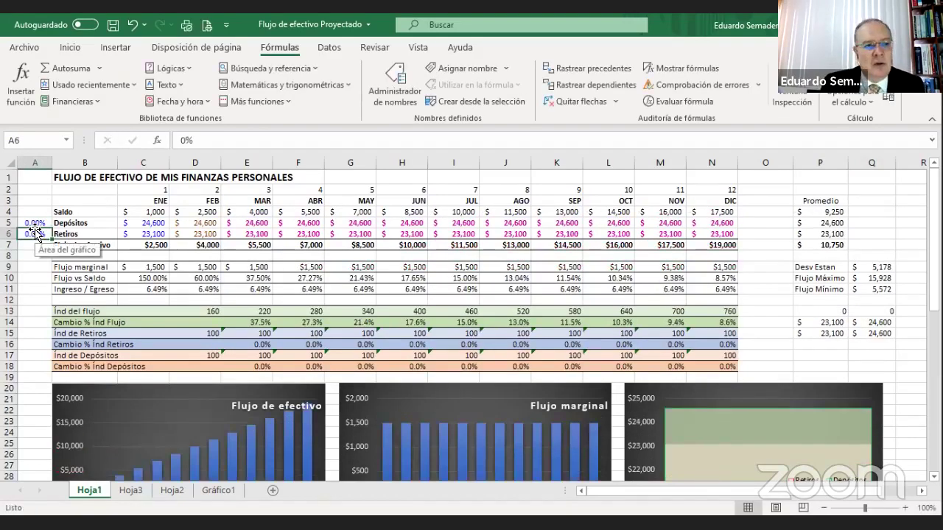
{"action": "left_click", "coordinate": [113, 24]}
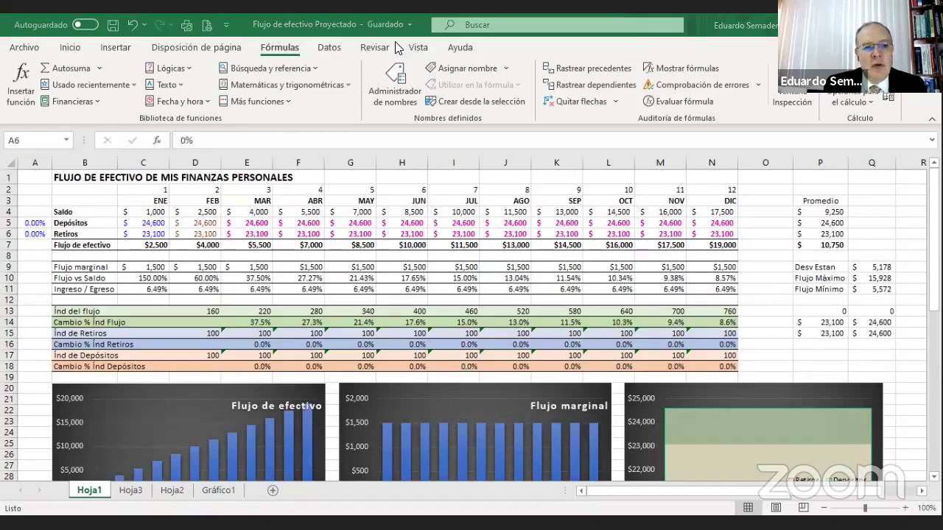
Switch to the Word document and leave ink drawing mode below the Producto 1 and Producto 2 graph
{"action": "key", "text": "alt+Tab"}
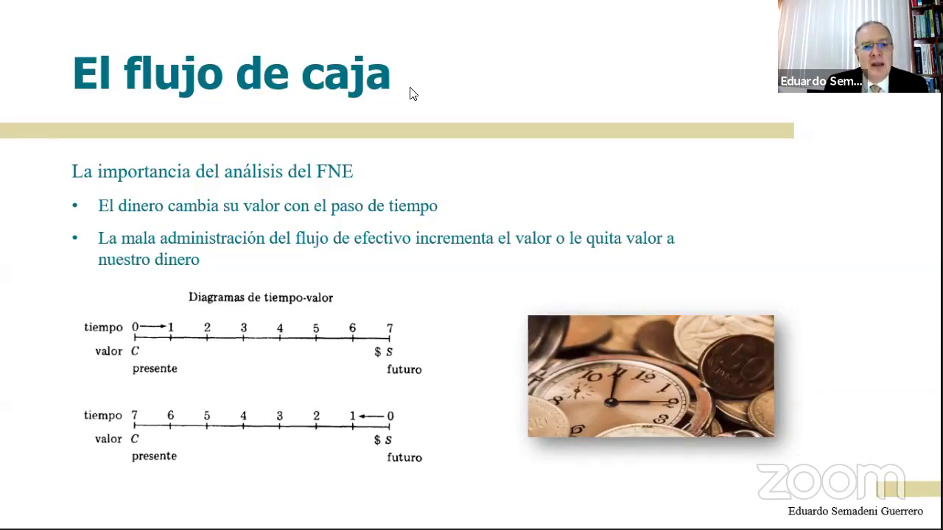
{"action": "key", "text": "alt+Tab"}
{"action": "scroll", "coordinate": [442, 302], "scroll_direction": "down", "scroll_amount": 4}
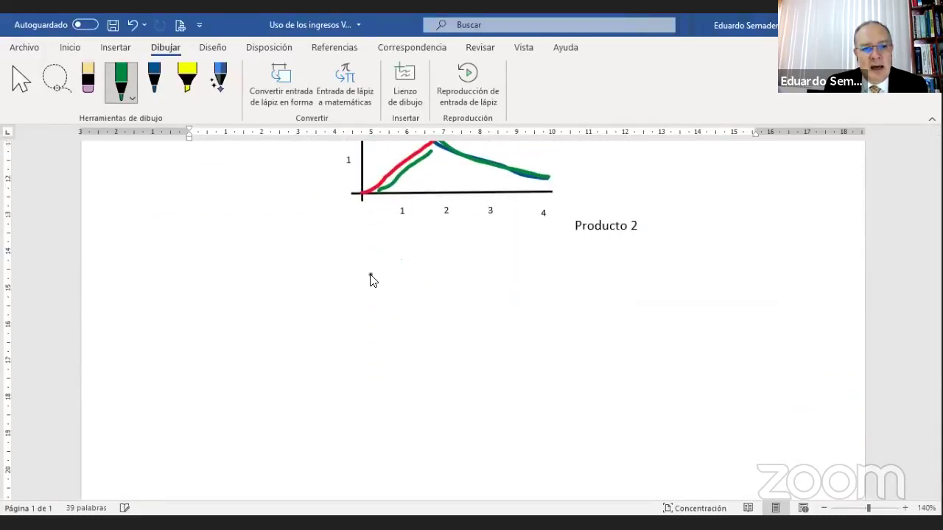
{"action": "left_click", "coordinate": [20, 80]}
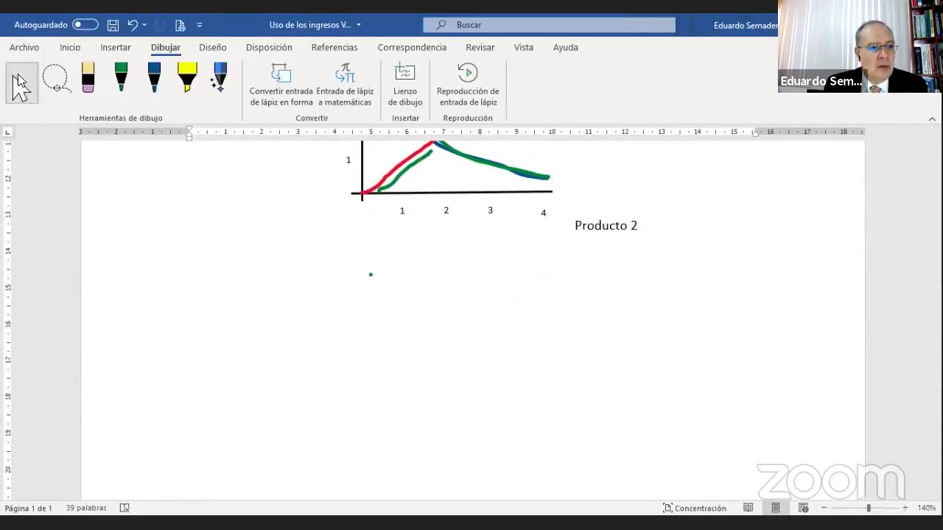
{"action": "left_click", "coordinate": [69, 47]}
{"action": "scroll", "coordinate": [261, 295], "scroll_direction": "up", "scroll_amount": 2}
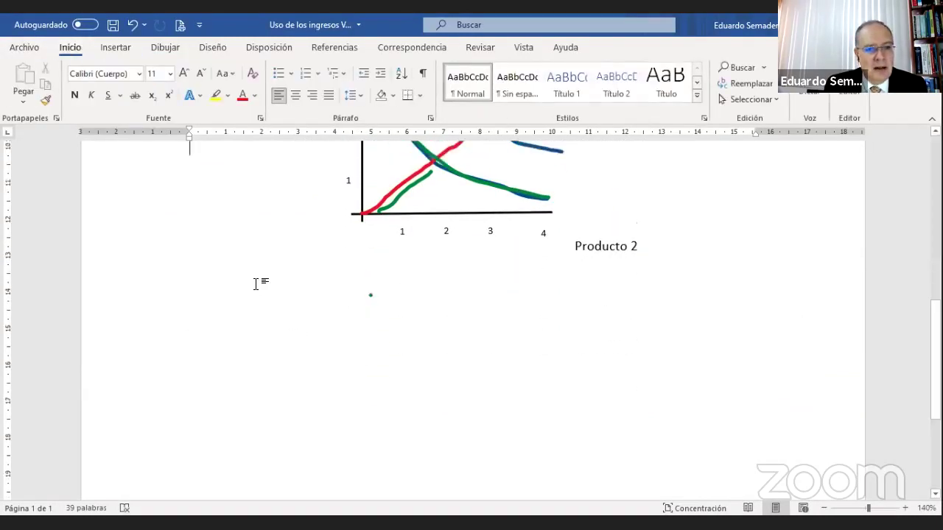
{"action": "key", "text": "Return"}
{"action": "key", "text": "Return"}
{"action": "key", "text": "Return"}
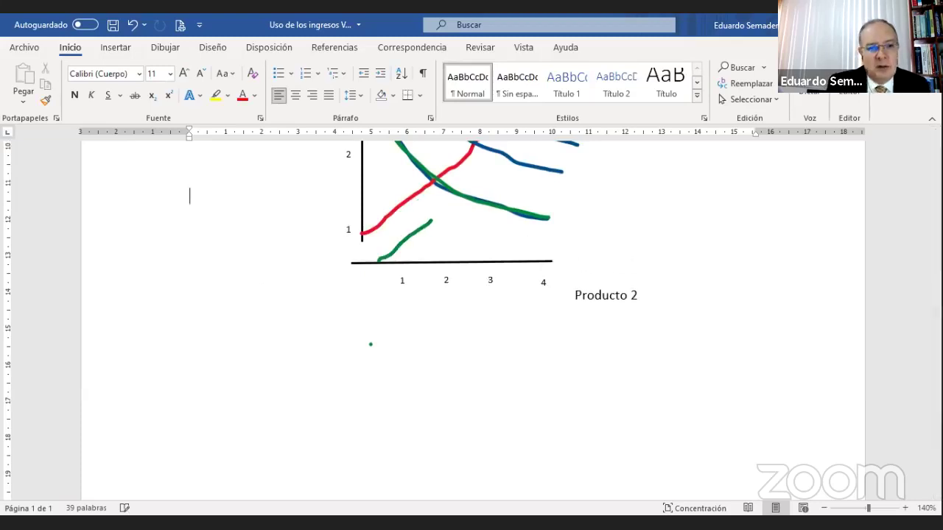
{"action": "key", "text": "Return"}
{"action": "key", "text": "Return"}
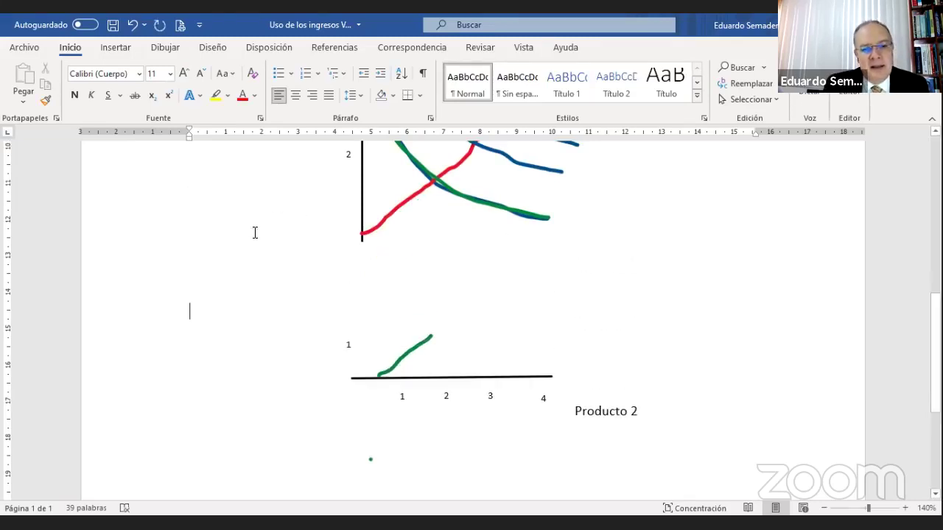
{"action": "scroll", "coordinate": [252, 258], "scroll_direction": "up", "scroll_amount": 5}
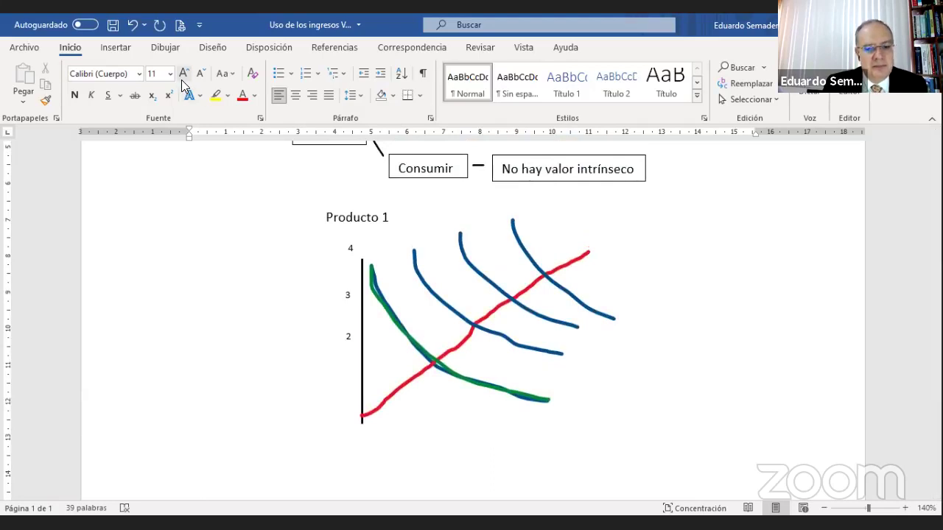
{"action": "key", "text": "BackSpace"}
{"action": "key", "text": "BackSpace"}
{"action": "key", "text": "BackSpace"}
{"action": "key", "text": "BackSpace"}
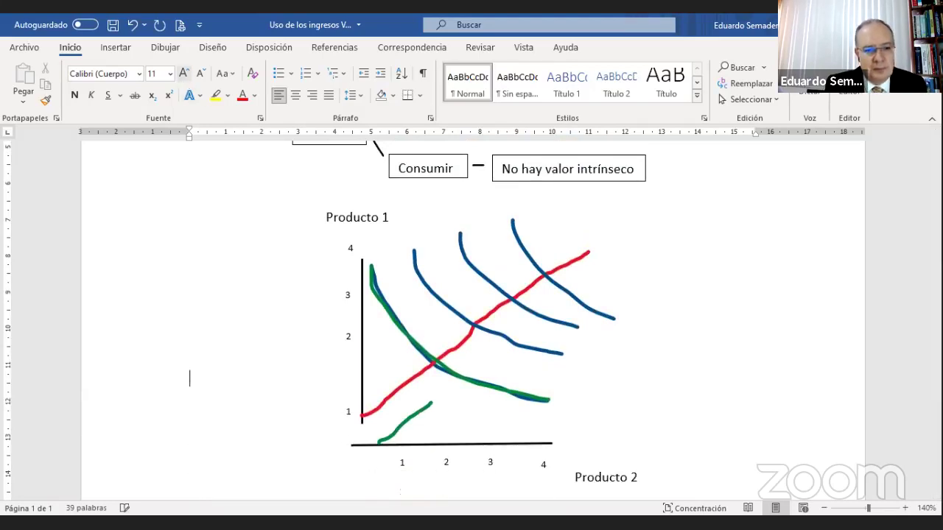
{"action": "key", "text": "BackSpace"}
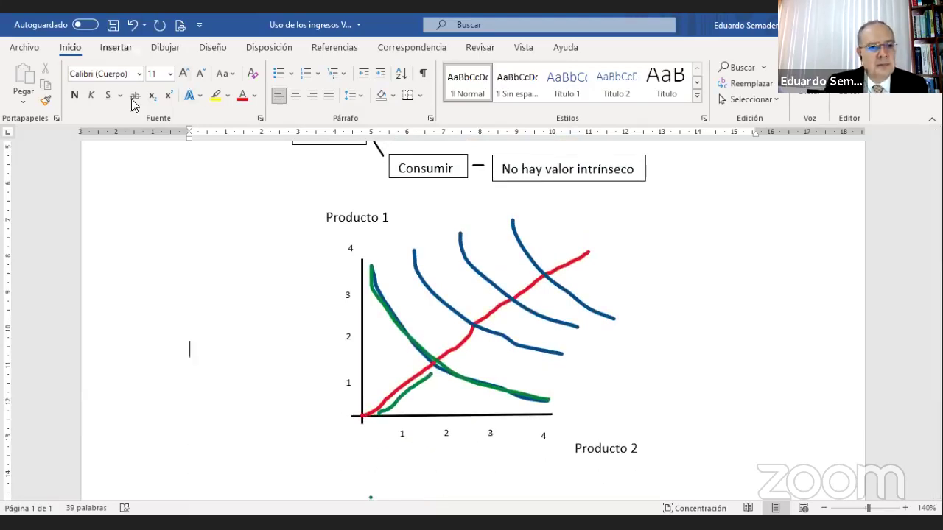
Show the paragraph marks and copy the paragraphs that hold the whole Producto 1 and Producto 2 graph
{"action": "left_click", "coordinate": [422, 72]}
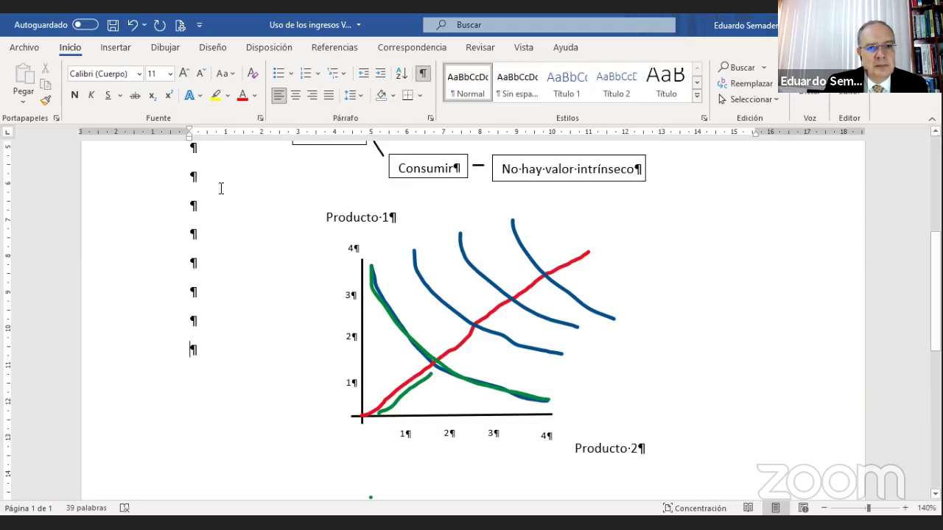
{"action": "left_click_drag", "start_coordinate": [168, 215], "coordinate": [162, 353]}
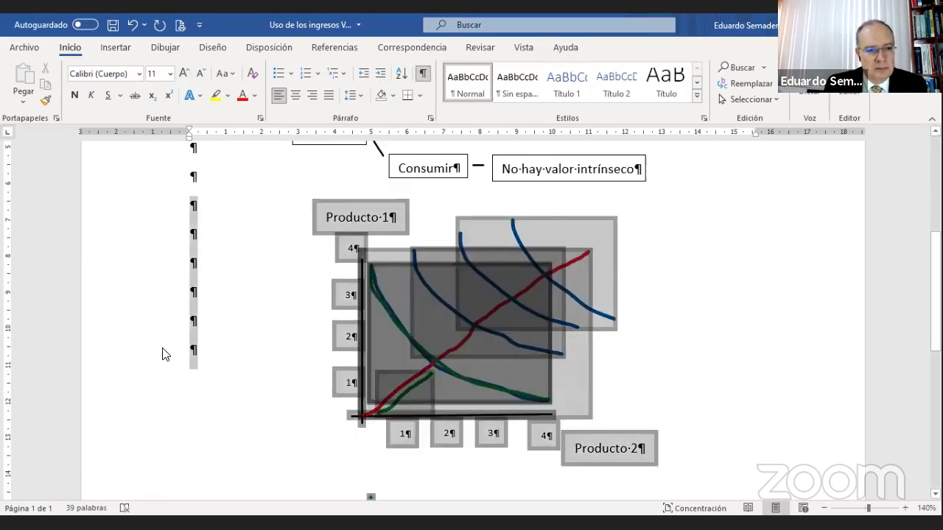
Insert a series of blank paragraphs above the graph to make room below the Consumir box
{"action": "left_click", "coordinate": [210, 206]}
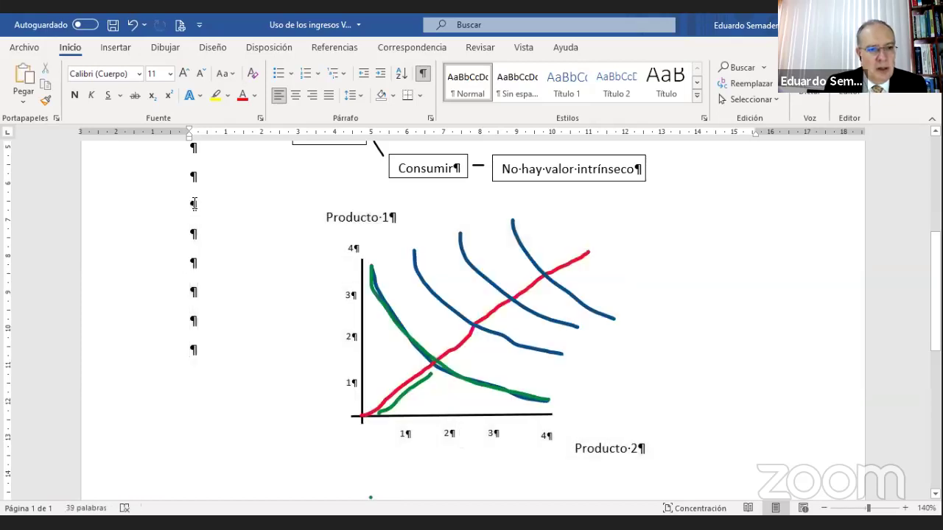
{"action": "key", "text": "Return"}
{"action": "key", "text": "Return"}
{"action": "key", "text": "Return"}
{"action": "key", "text": "Return"}
{"action": "key", "text": "Return"}
{"action": "key", "text": "Return"}
{"action": "key", "text": "Return"}
{"action": "key", "text": "Return"}
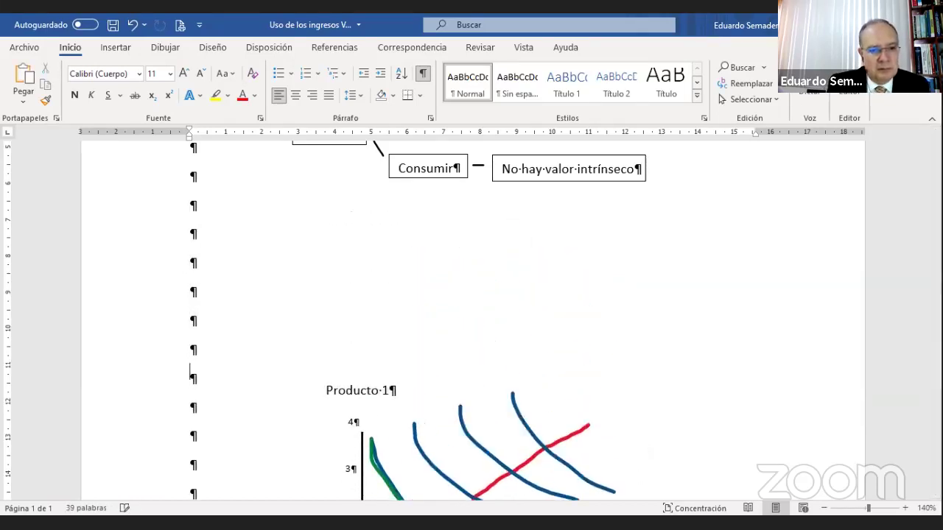
Paste the copied graph into the blank space between the Consumir box and the original graph
{"action": "key", "text": "Up"}
{"action": "key", "text": "Up"}
{"action": "key", "text": "Up"}
{"action": "key", "text": "Up"}
{"action": "key", "text": "Up"}
{"action": "key", "text": "Up"}
{"action": "key", "text": "Up"}
{"action": "key", "text": "Up"}
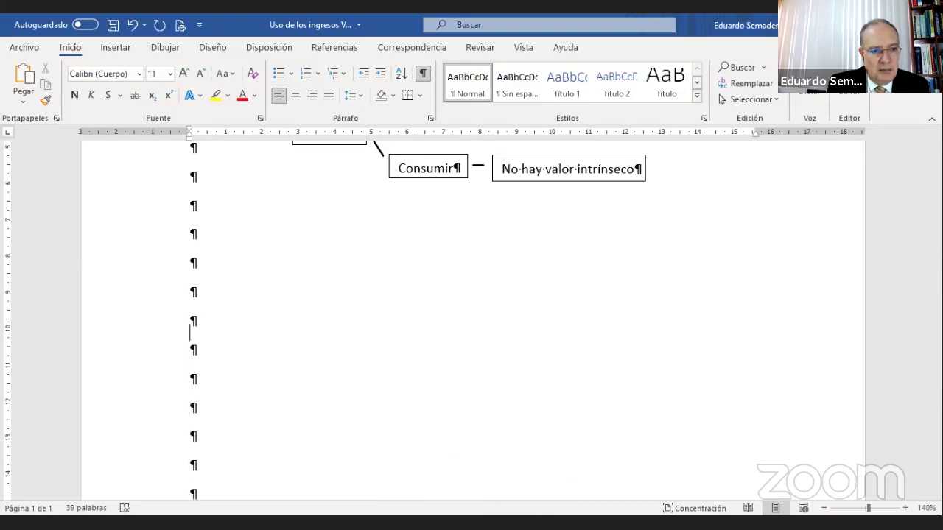
{"action": "key", "text": "ctrl+v"}
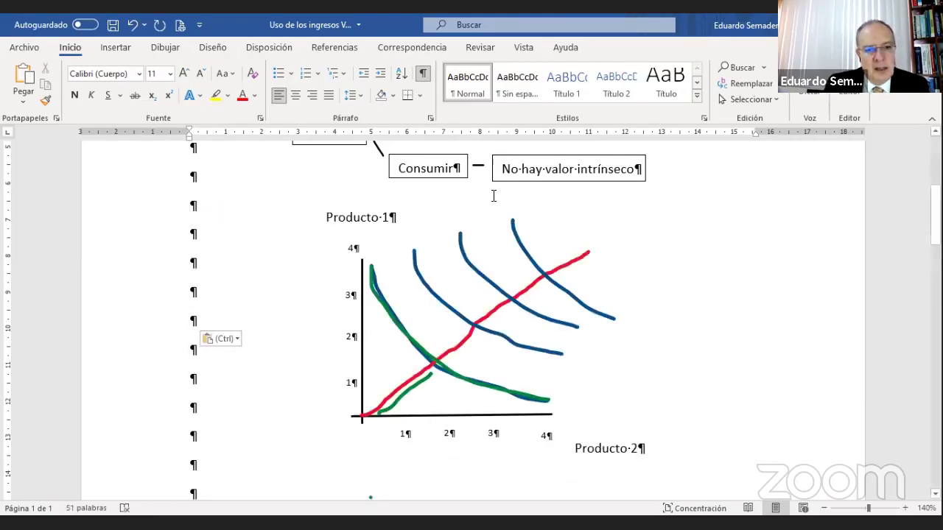
Delete the paragraphs holding the lower graph's Producto 1 label, vertical axis, labels 2 to 4 and main curves
{"action": "scroll", "coordinate": [494, 196], "scroll_direction": "down", "scroll_amount": 10}
{"action": "left_click_drag", "start_coordinate": [147, 224], "coordinate": [160, 384]}
{"action": "key", "text": "Delete"}
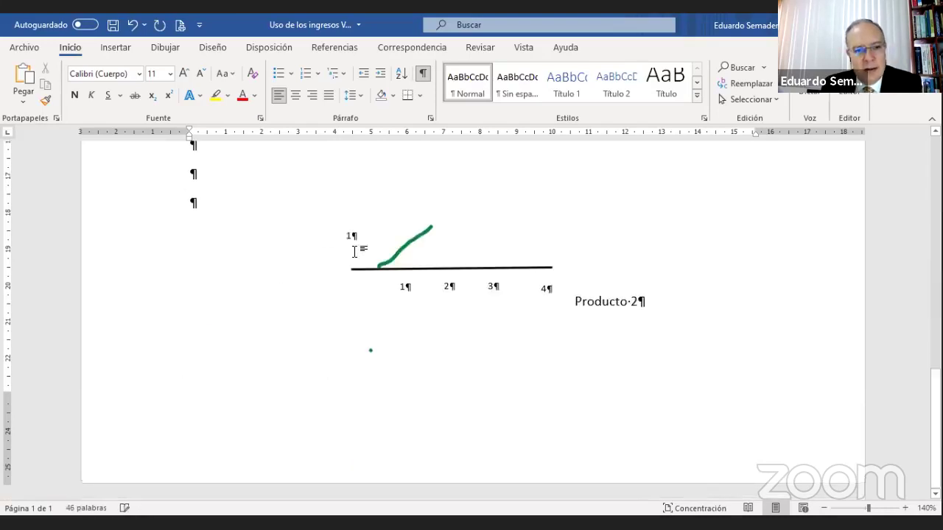